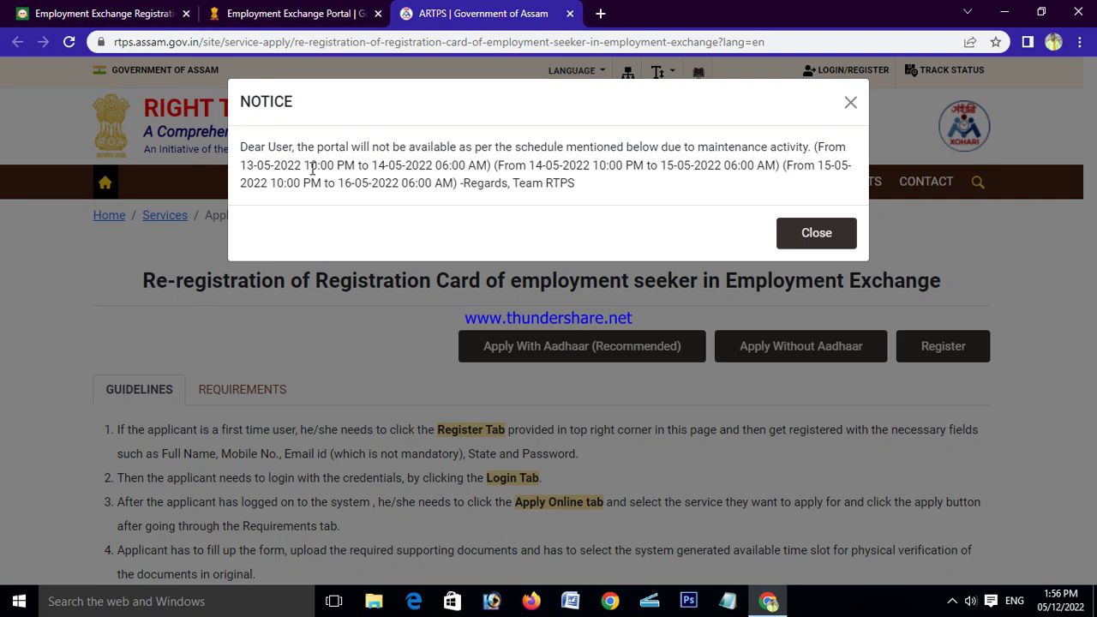
Step: Dismiss the maintenance notice and open the login form for other services
left_click_drag(309, 165, 489, 165)
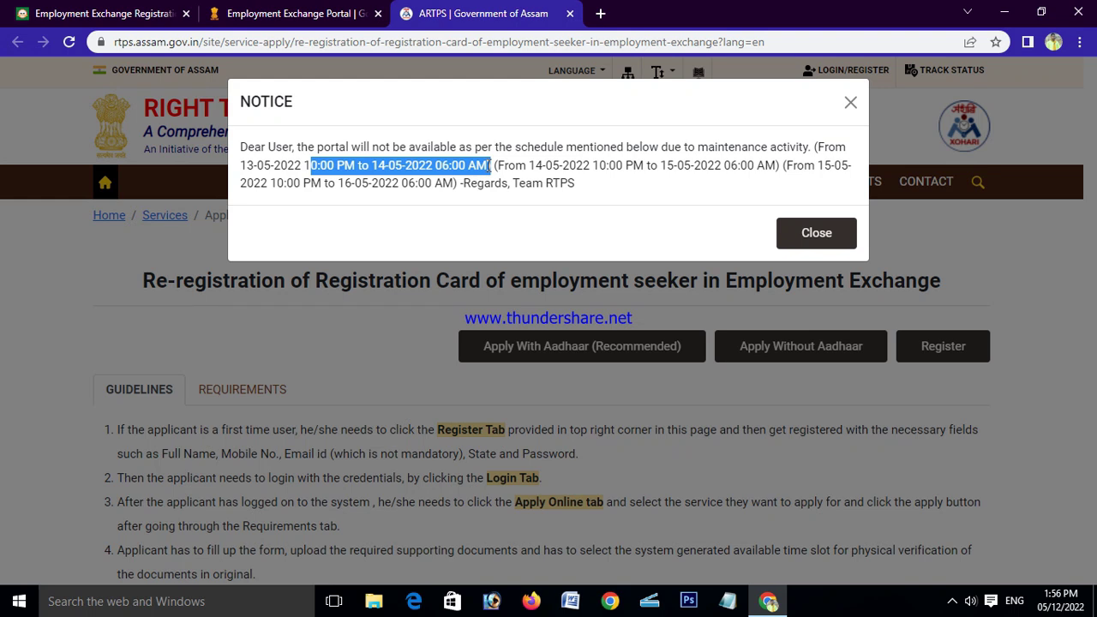
left_click_drag(490, 166, 492, 166)
left_click(814, 233)
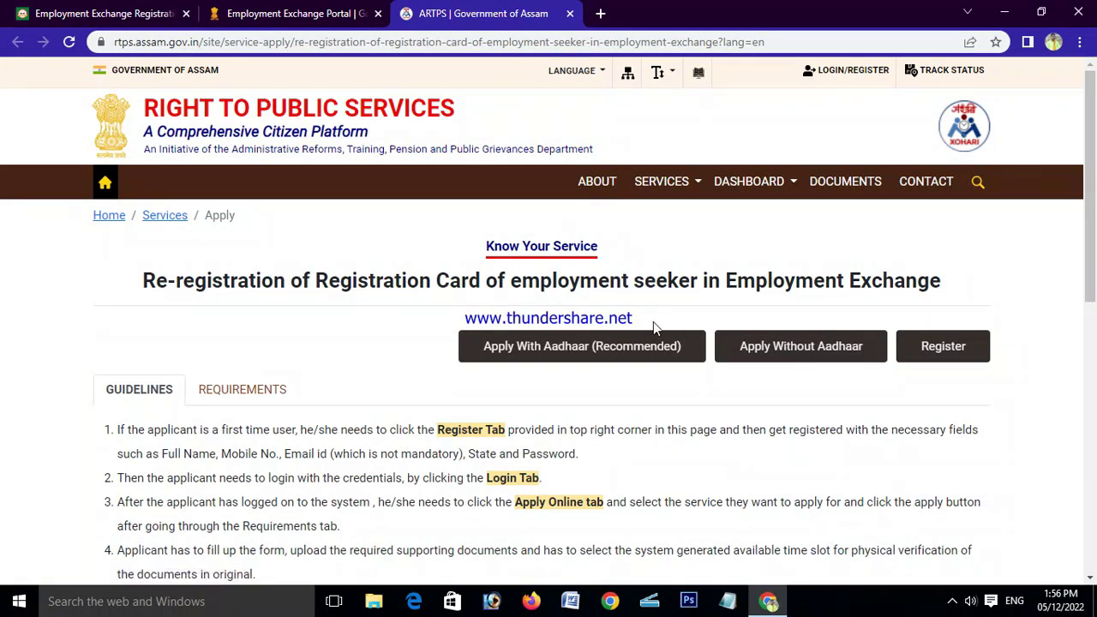
left_click(846, 73)
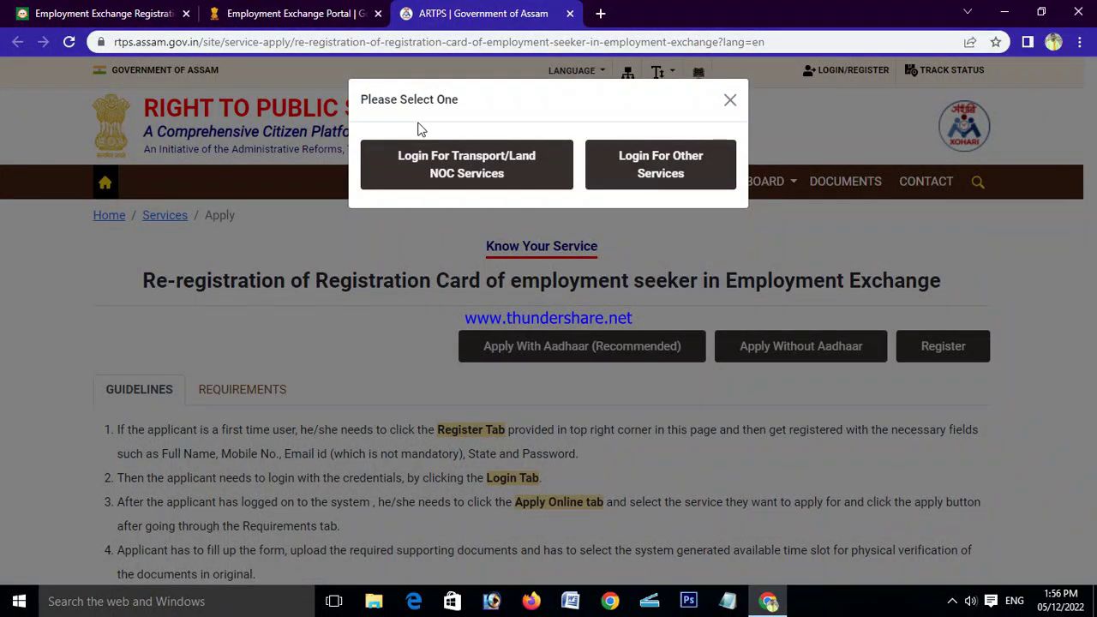
left_click(664, 172)
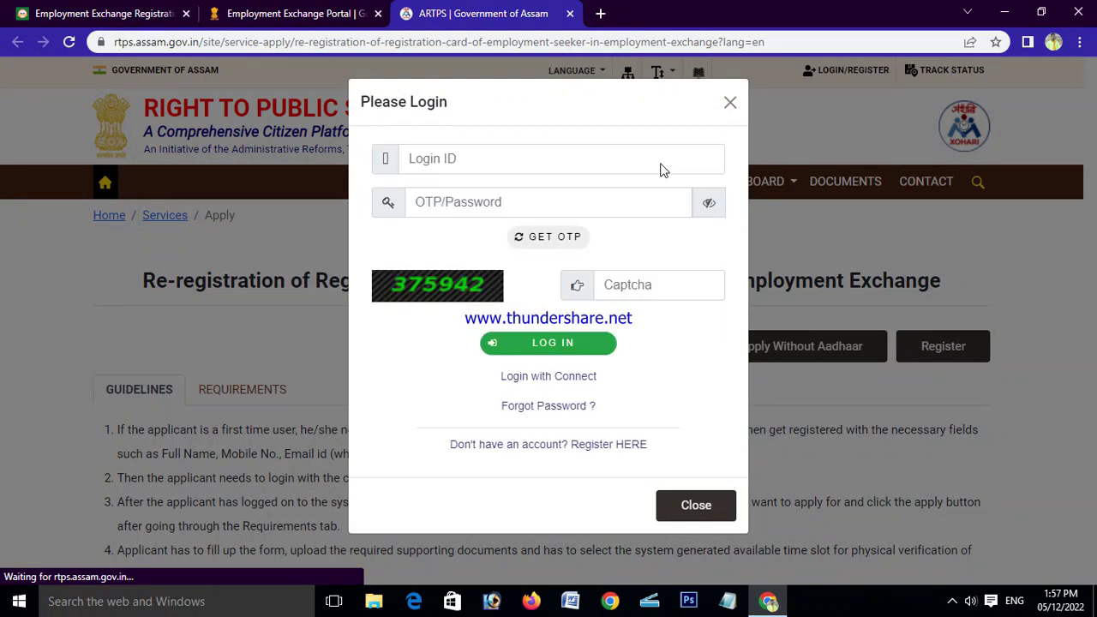
left_click(661, 162)
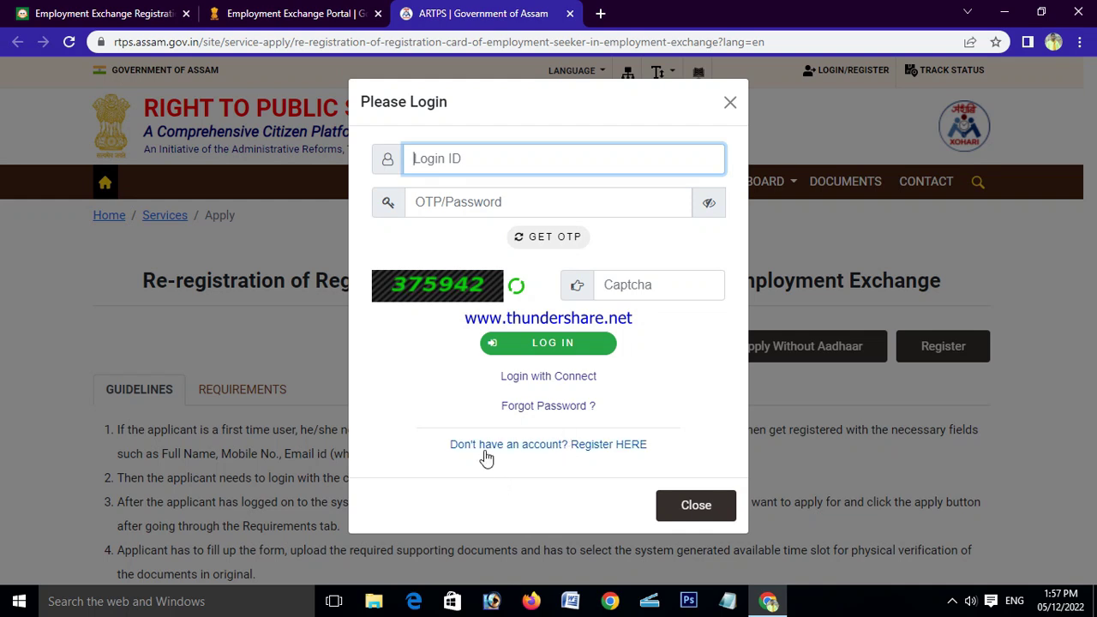
left_click(562, 452)
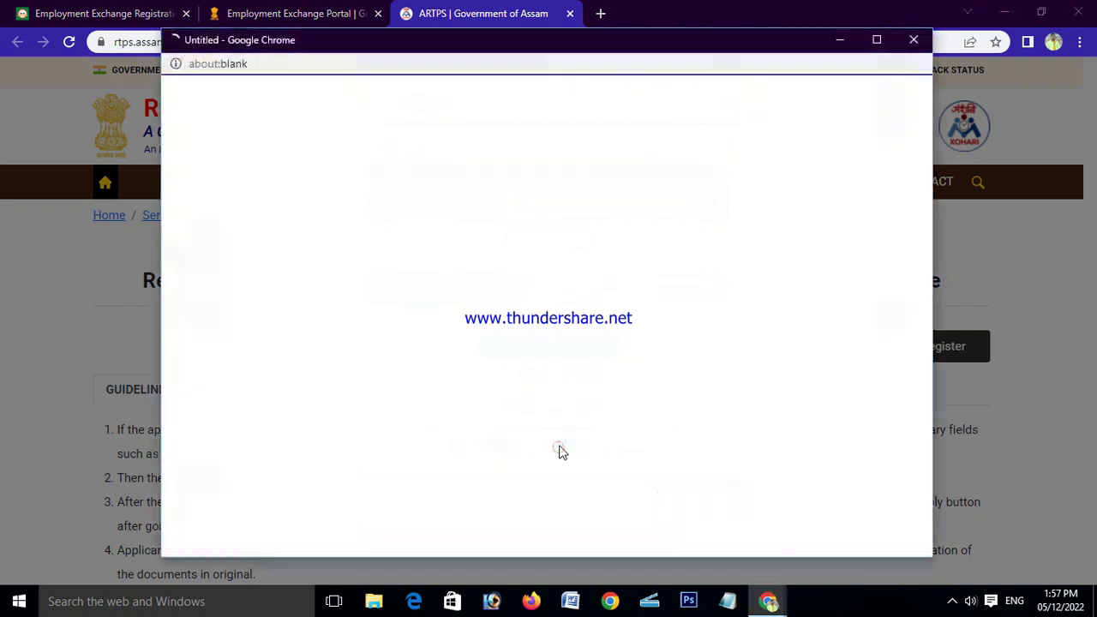
left_click(877, 47)
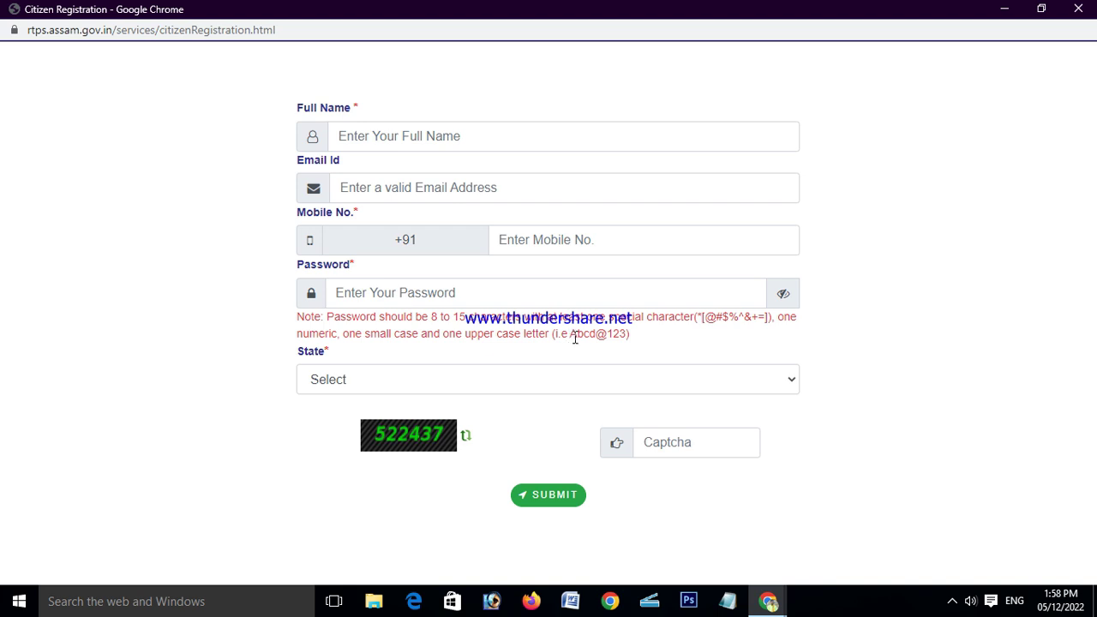
left_click_drag(568, 335, 631, 334)
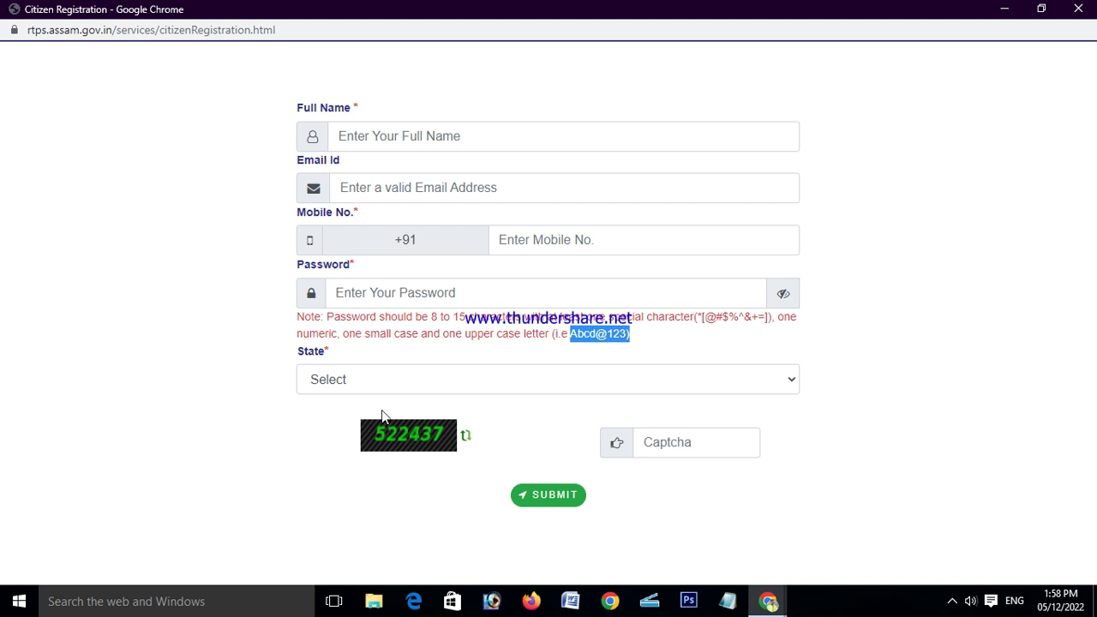
left_click(726, 380)
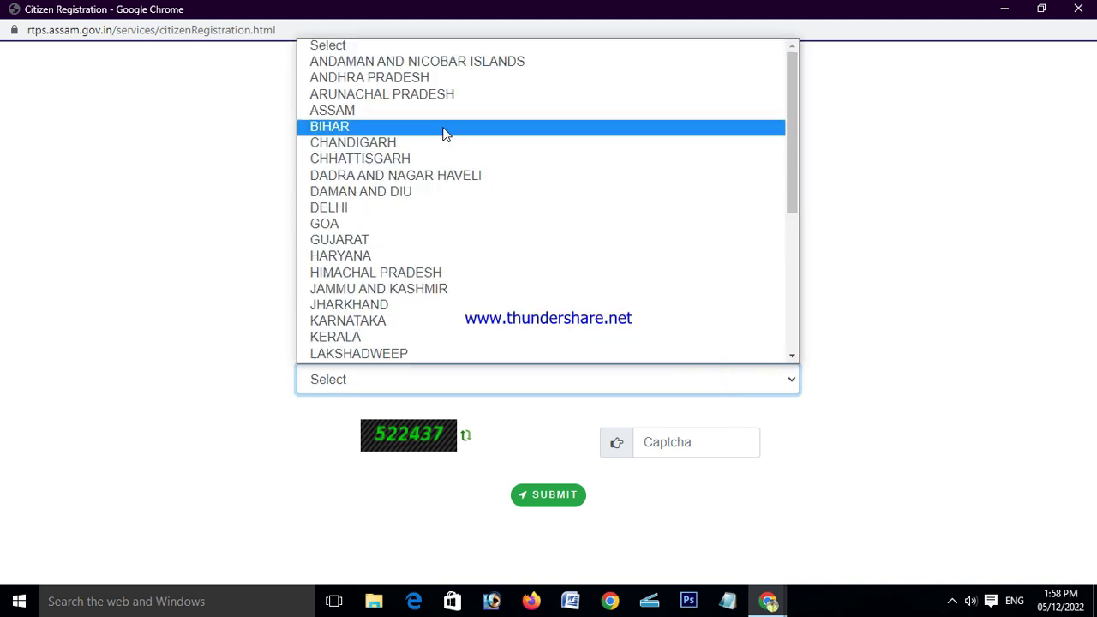
left_click(363, 111)
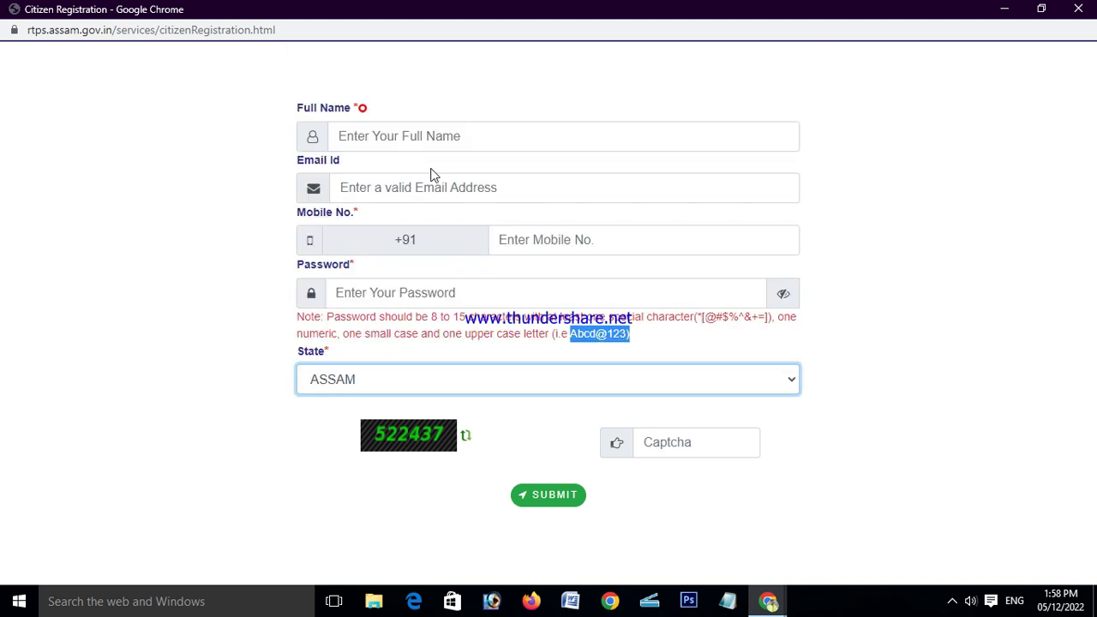
left_click(308, 445)
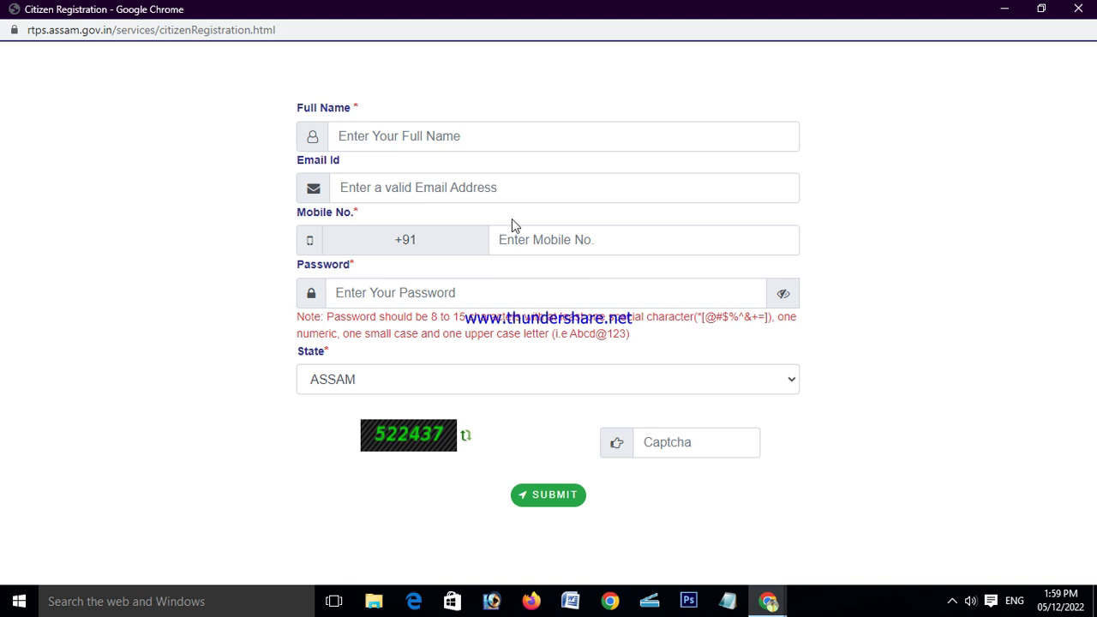
left_click(1078, 9)
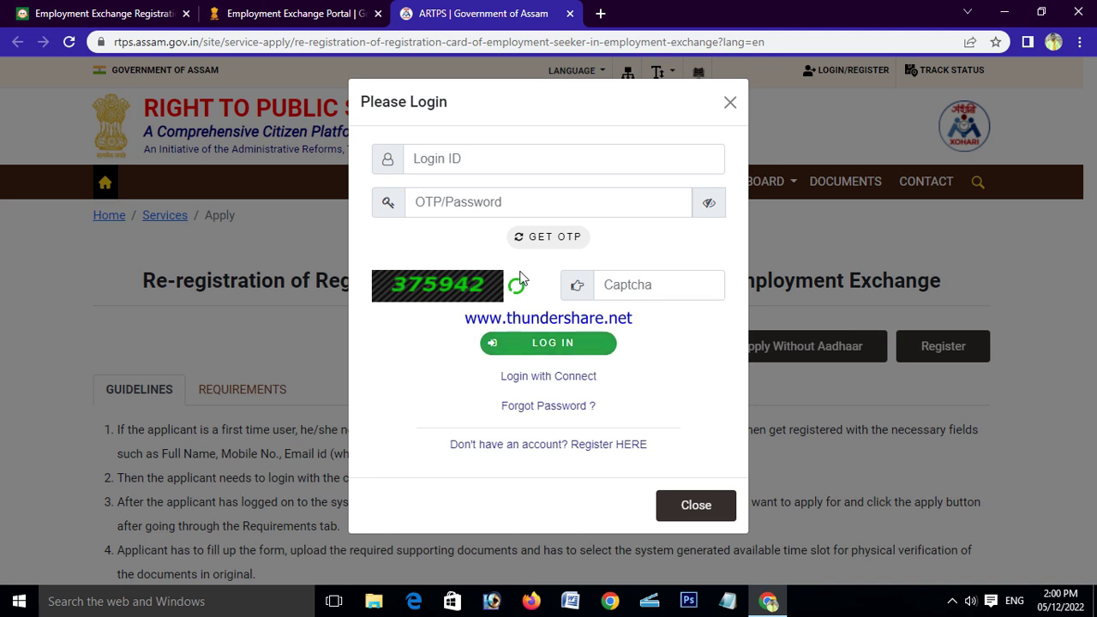
Step: Log in to the citizen account and open the list of all available services
left_click(448, 164)
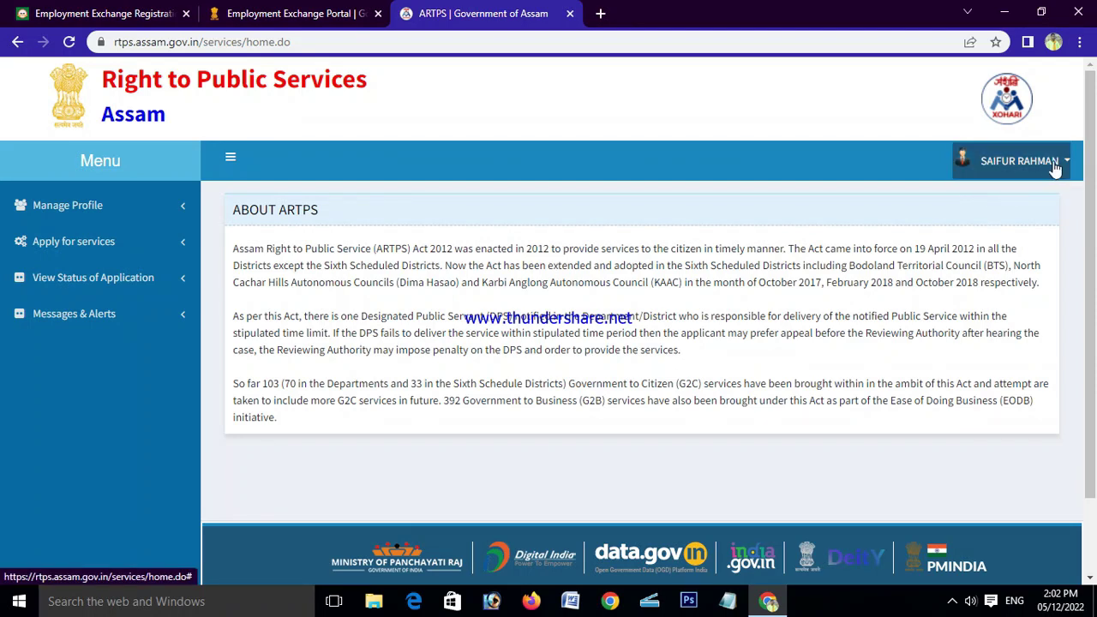
left_click(137, 246)
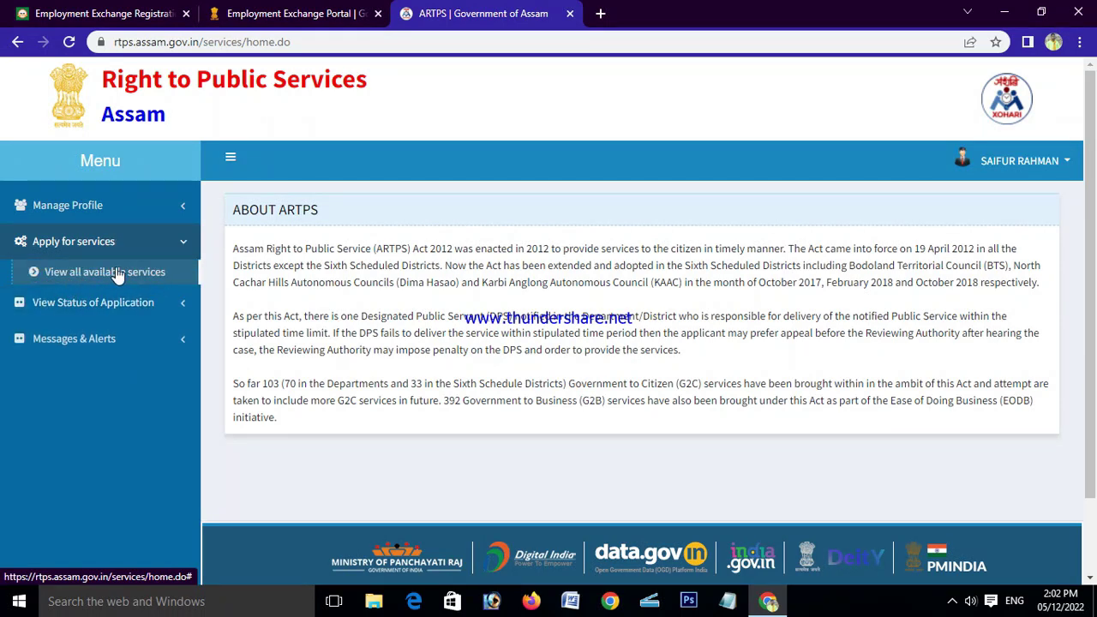
left_click(105, 270)
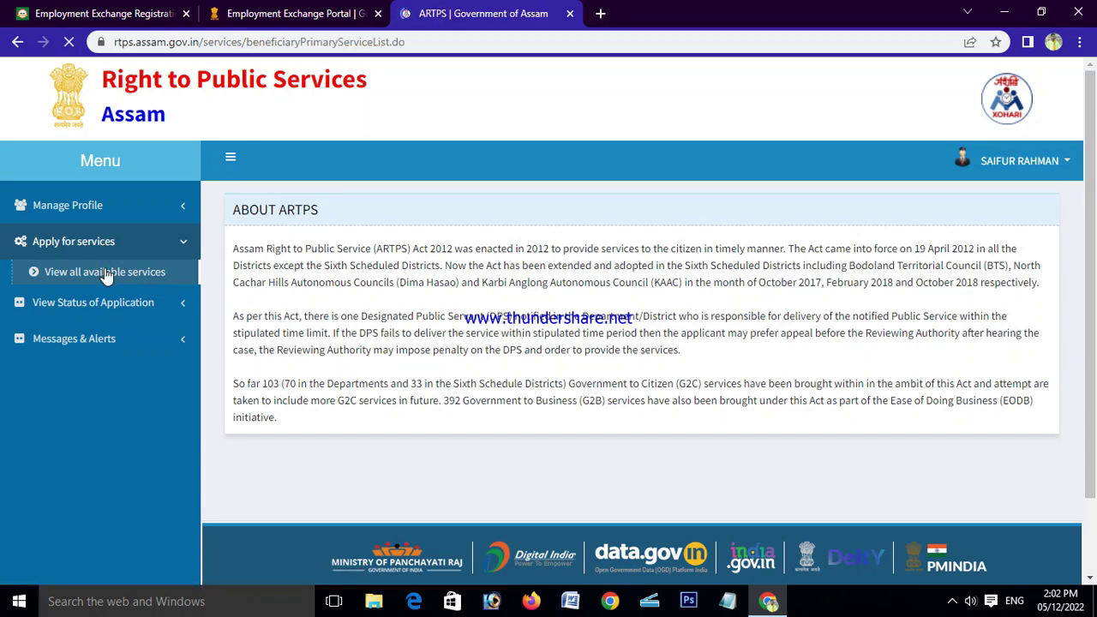
Step: Filter the available services by "exc" and open the application for Re-registration of employment seeker in Employment Exchange without AADHAAR
scroll(682, 338, "down", 3)
scroll(764, 250, "up", 2)
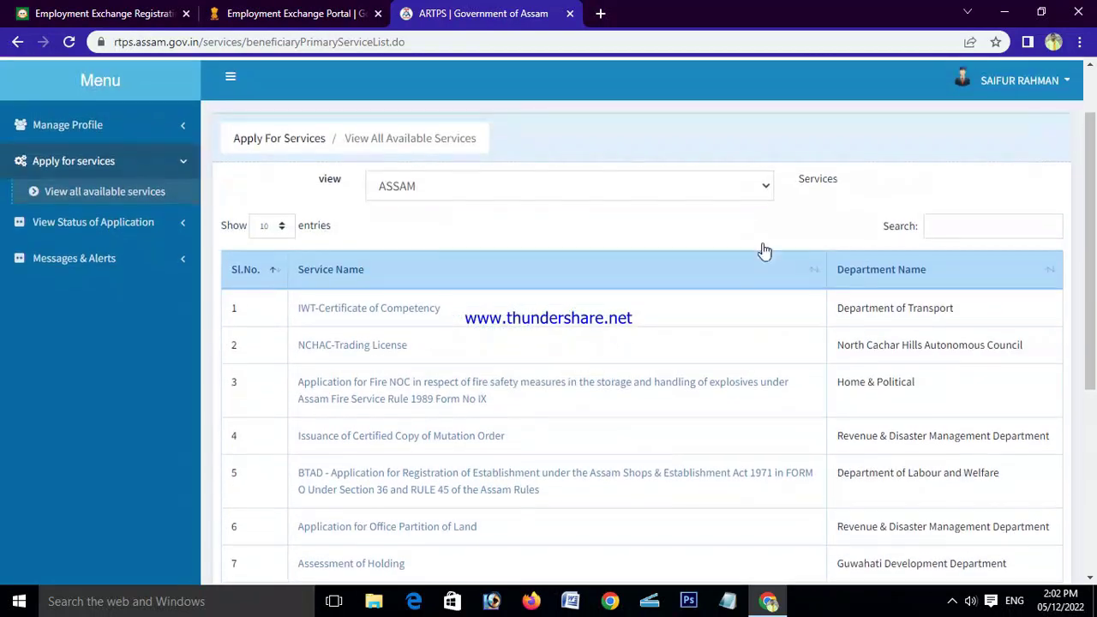
scroll(568, 343, "down", 2)
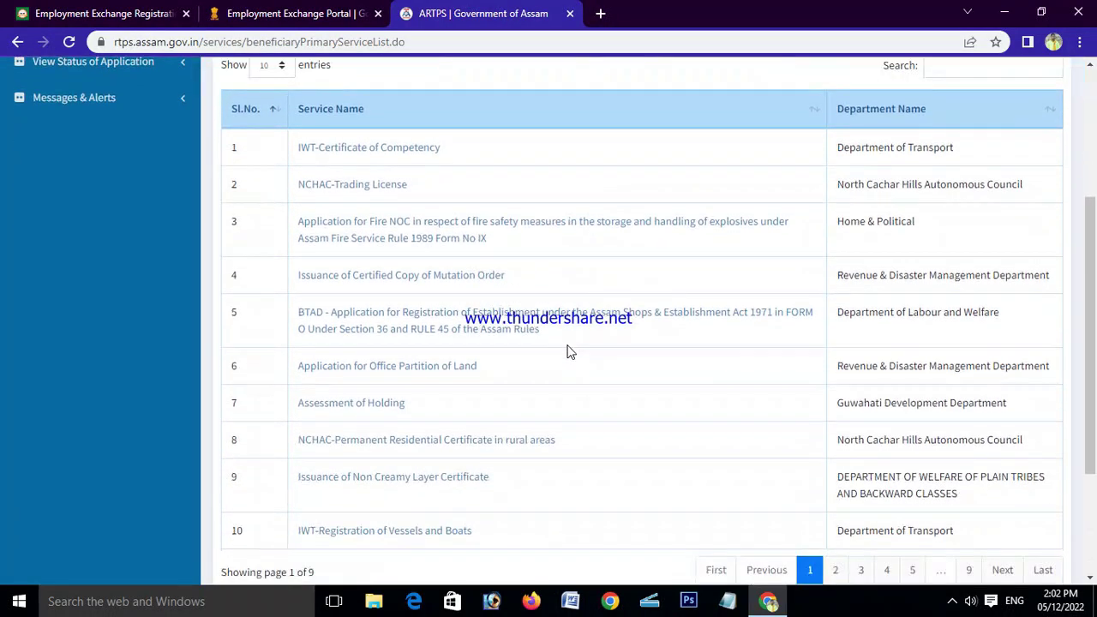
scroll(569, 348, "down", 2)
scroll(588, 335, "up", 2)
scroll(586, 338, "up", 2)
scroll(583, 338, "down", 1)
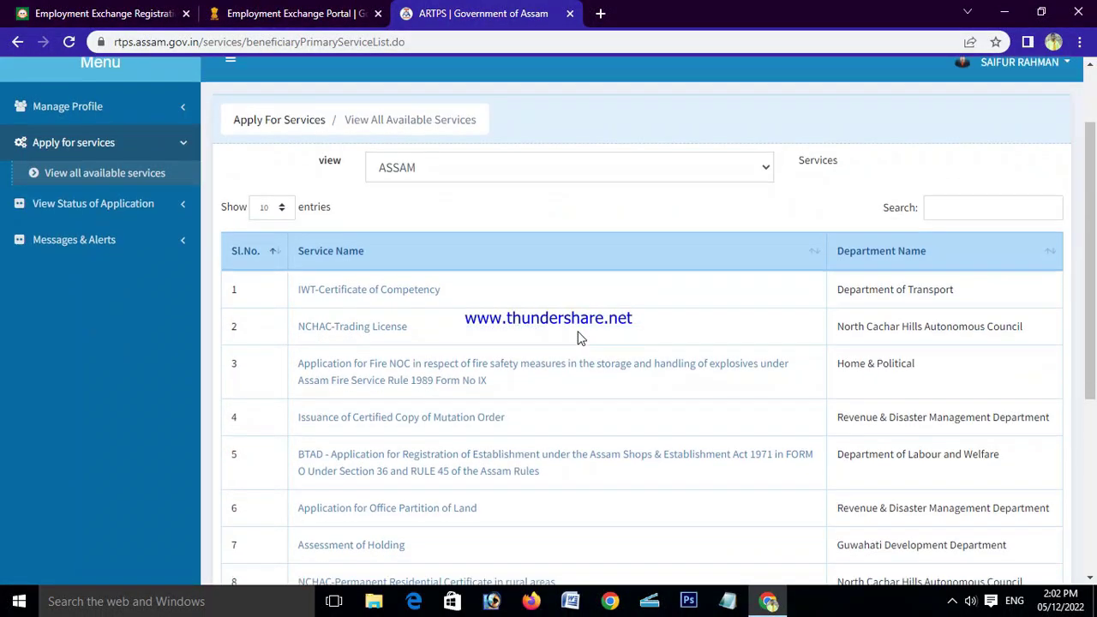
scroll(600, 352, "up", 1)
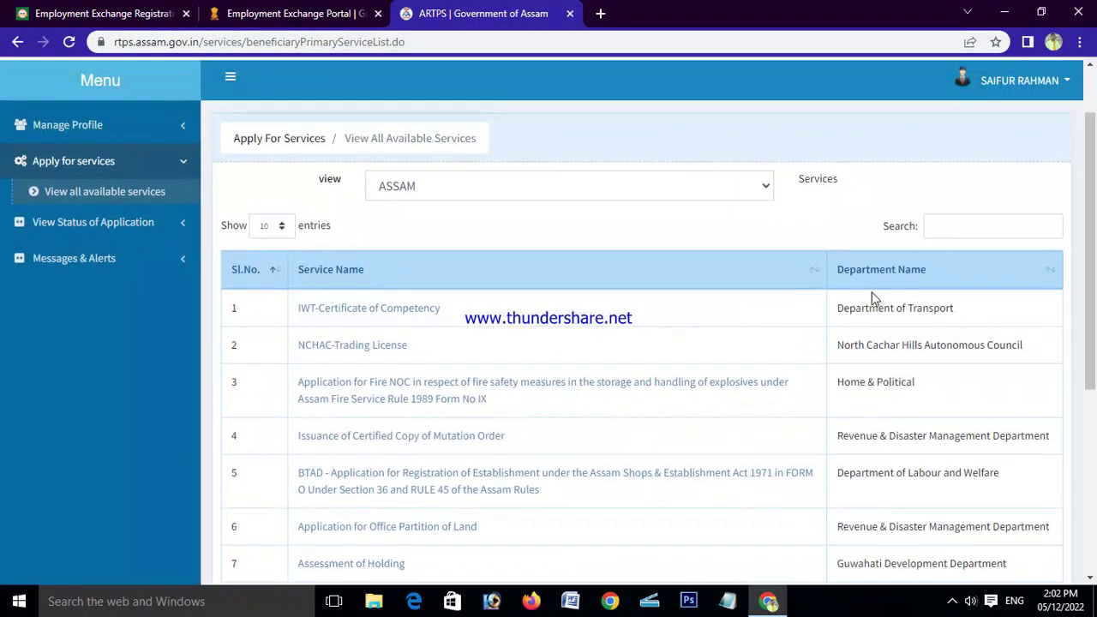
left_click(964, 222)
type("exc")
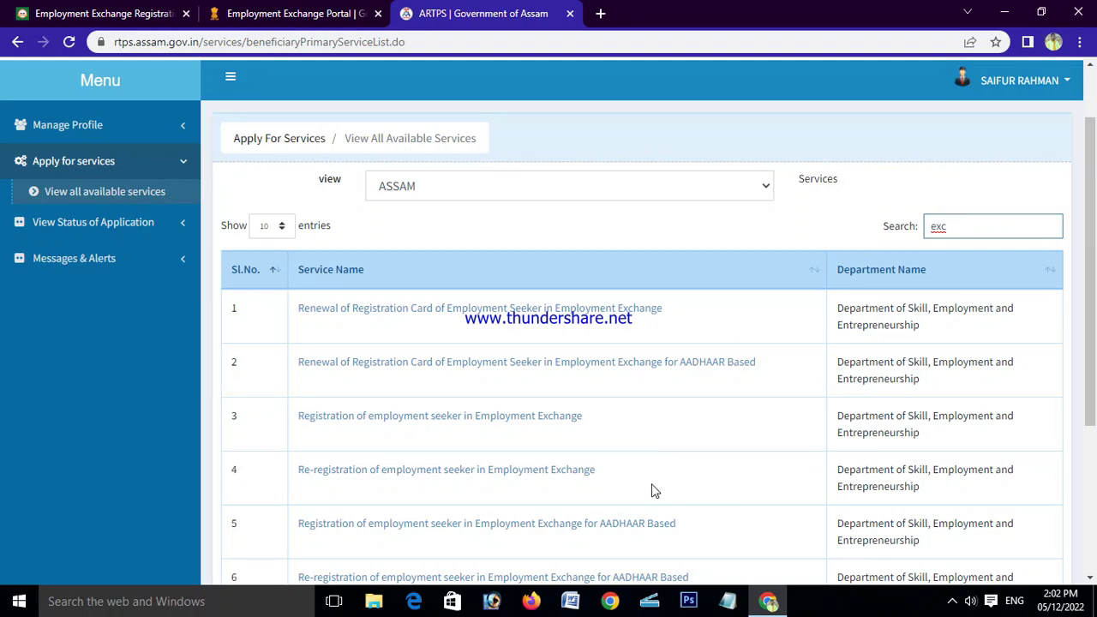
scroll(651, 490, "down", 3)
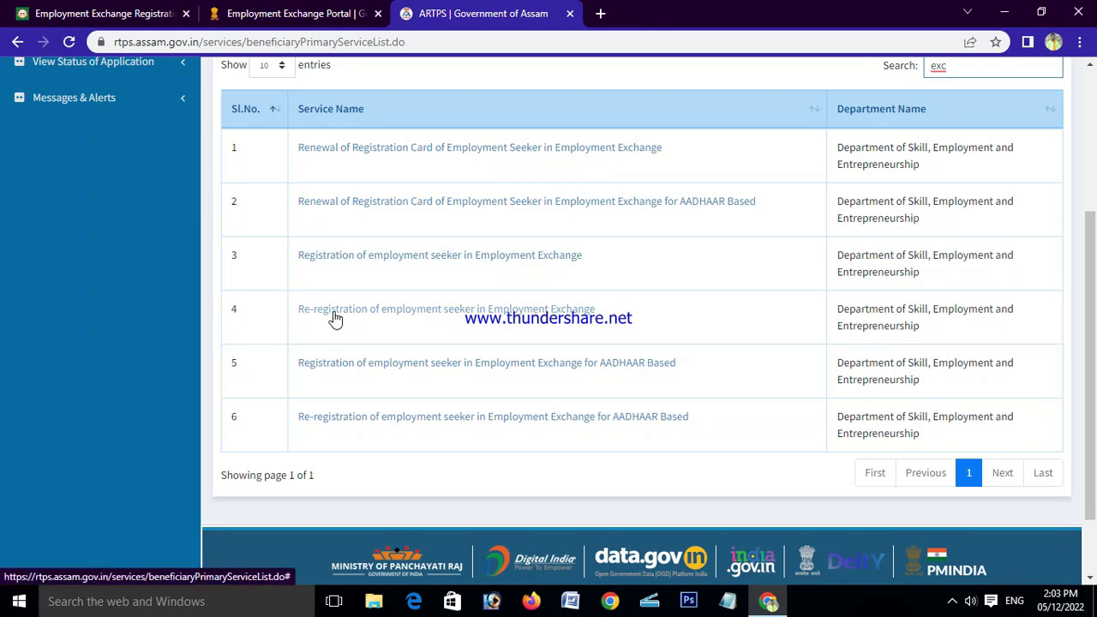
left_click(522, 315)
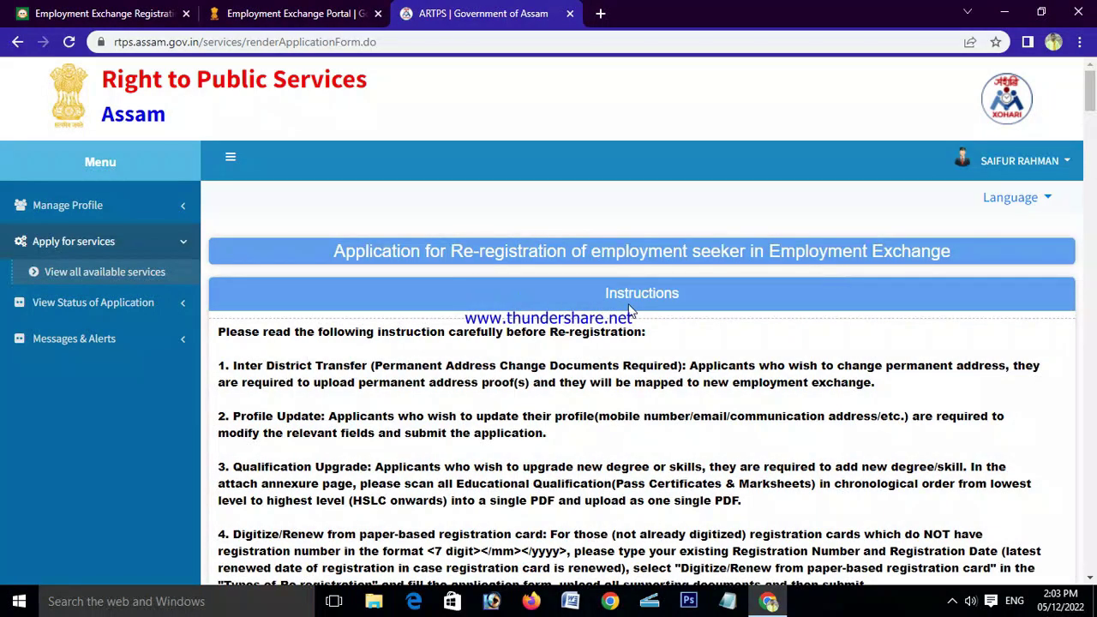
Step: Select District Employment Exchange- Bongaigaon as the employment exchange and mark the applicant as already registered Offline
scroll(548, 257, "down", 2)
scroll(549, 221, "down", 5)
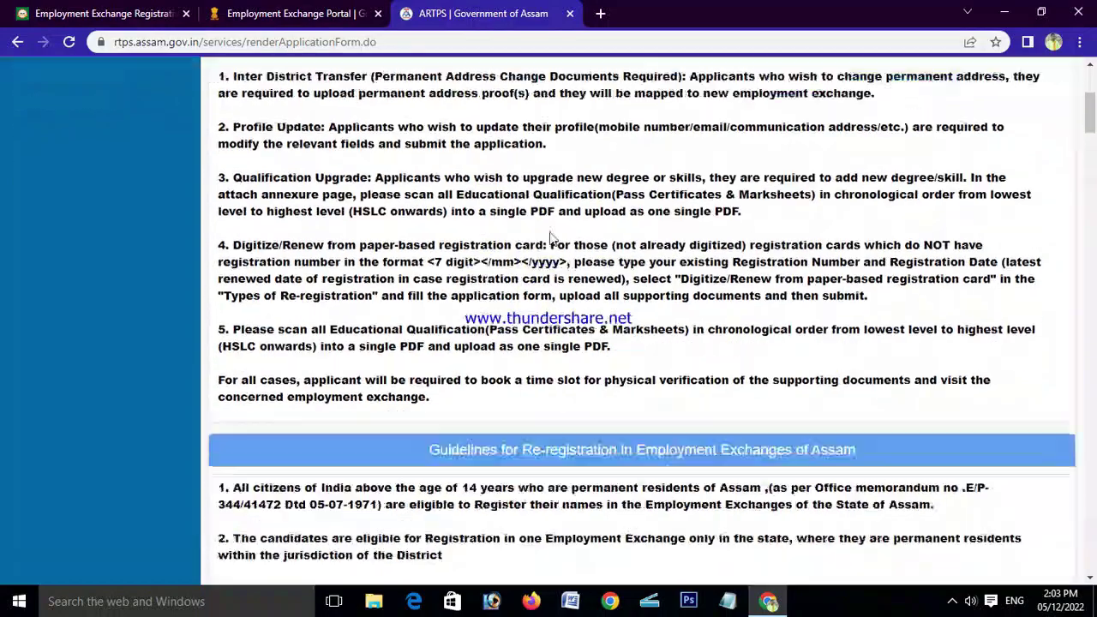
scroll(532, 233, "down", 1)
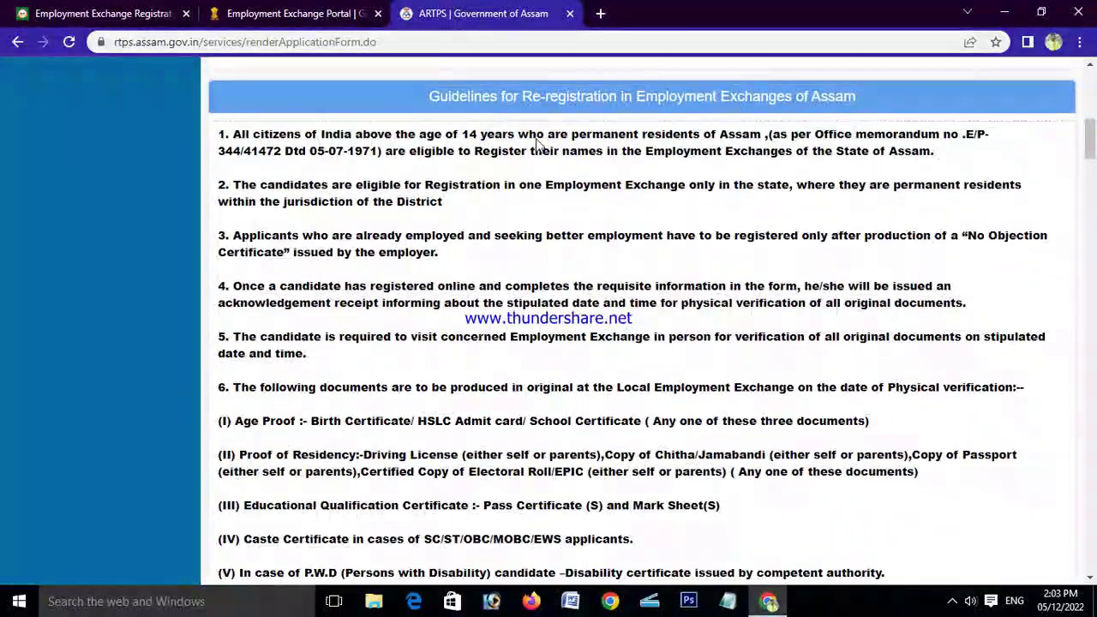
scroll(349, 302, "down", 7)
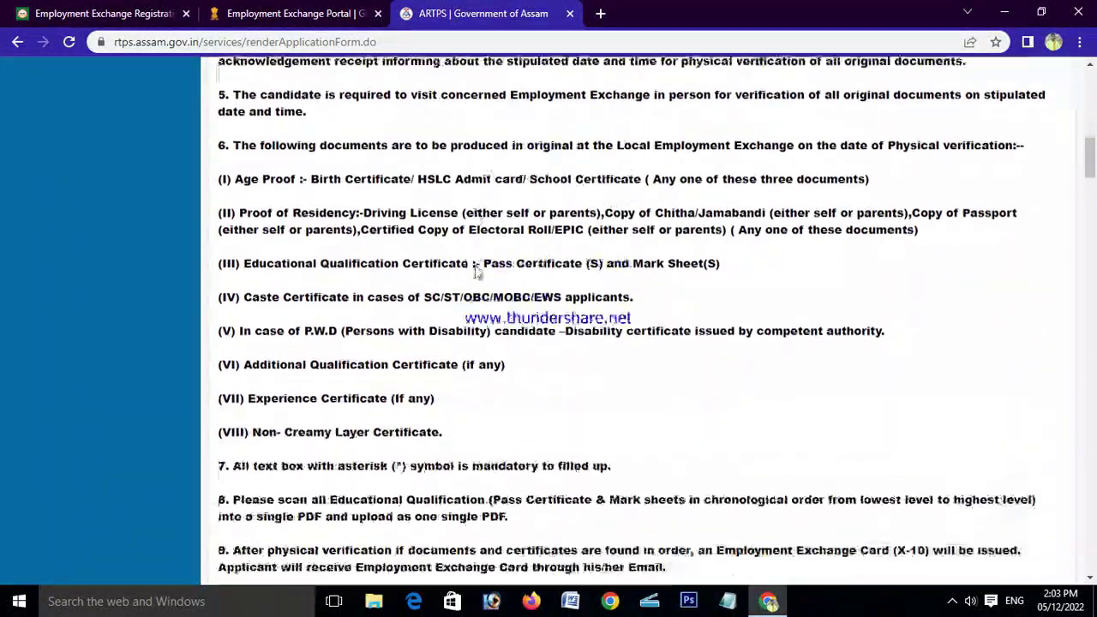
scroll(528, 266, "down", 2)
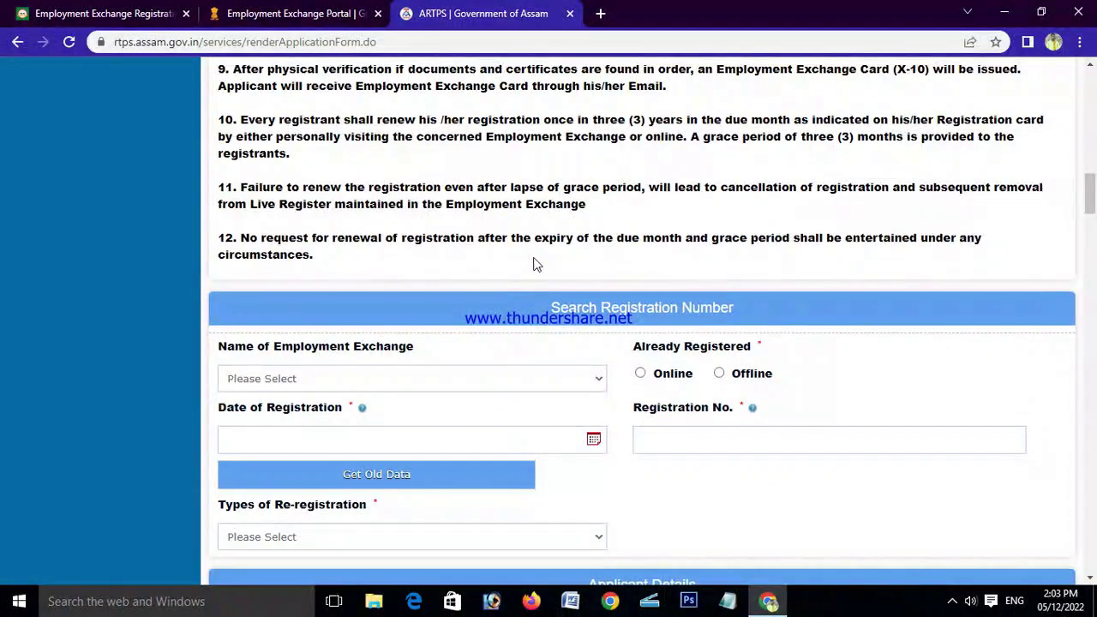
scroll(533, 264, "down", 2)
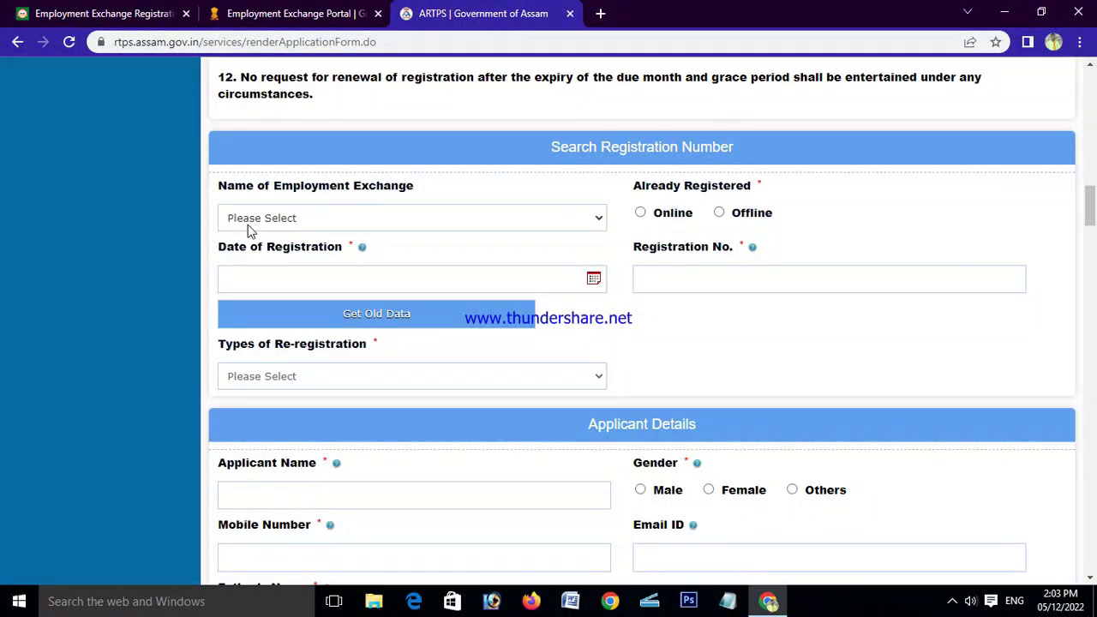
left_click(591, 218)
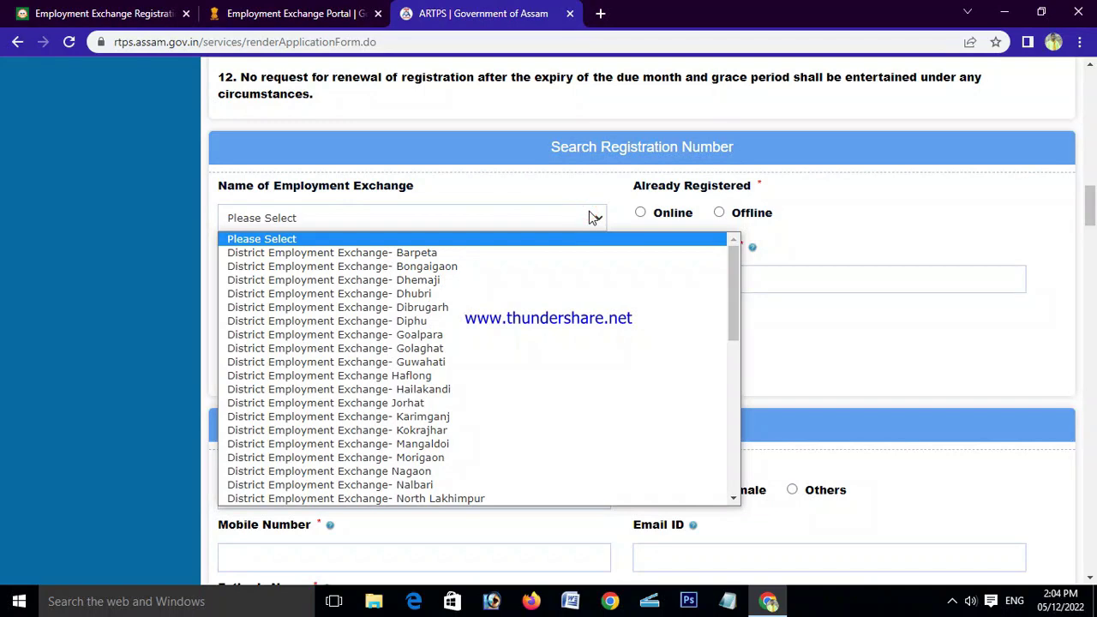
left_click(407, 267)
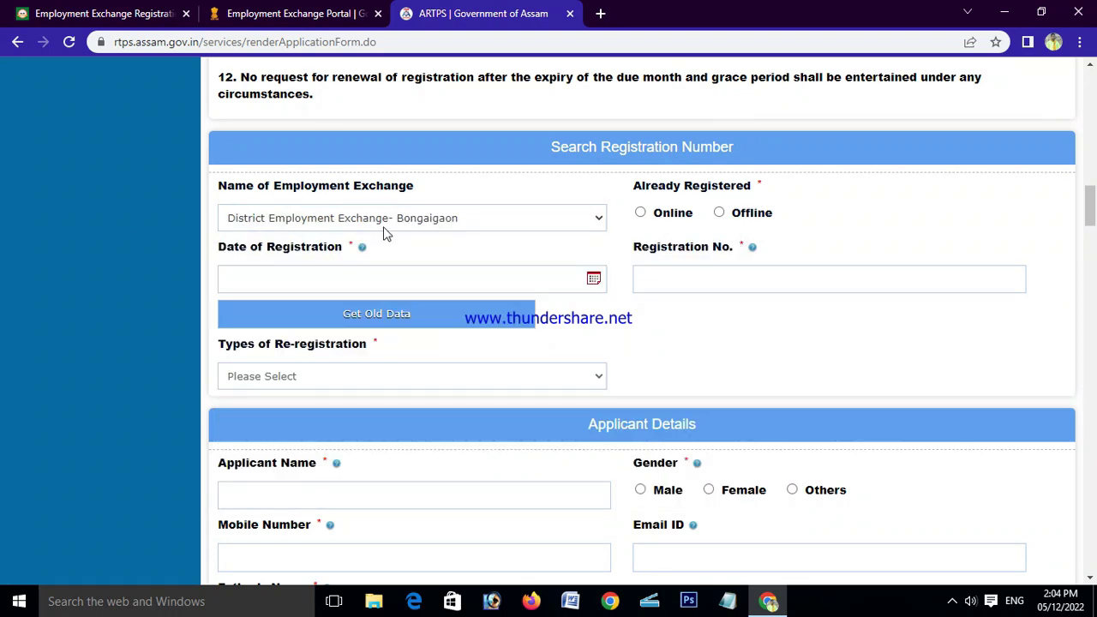
left_click(850, 193)
left_click(721, 216)
Step: Set the Date of Registration to 03/06/2012
left_click(593, 280)
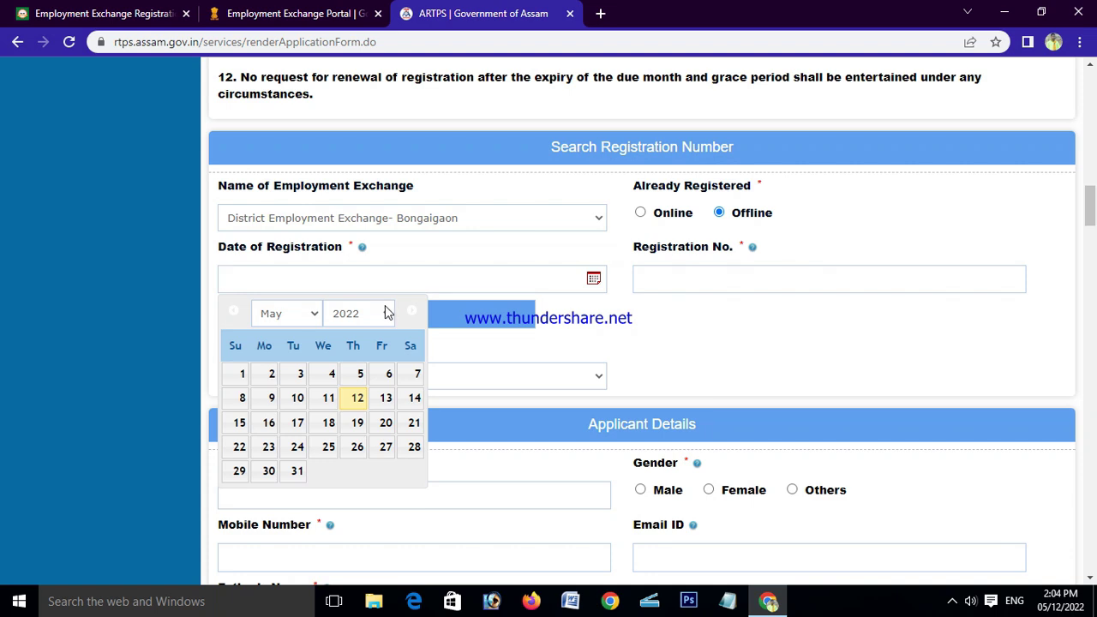
left_click(353, 314)
left_click(354, 163)
left_click(291, 313)
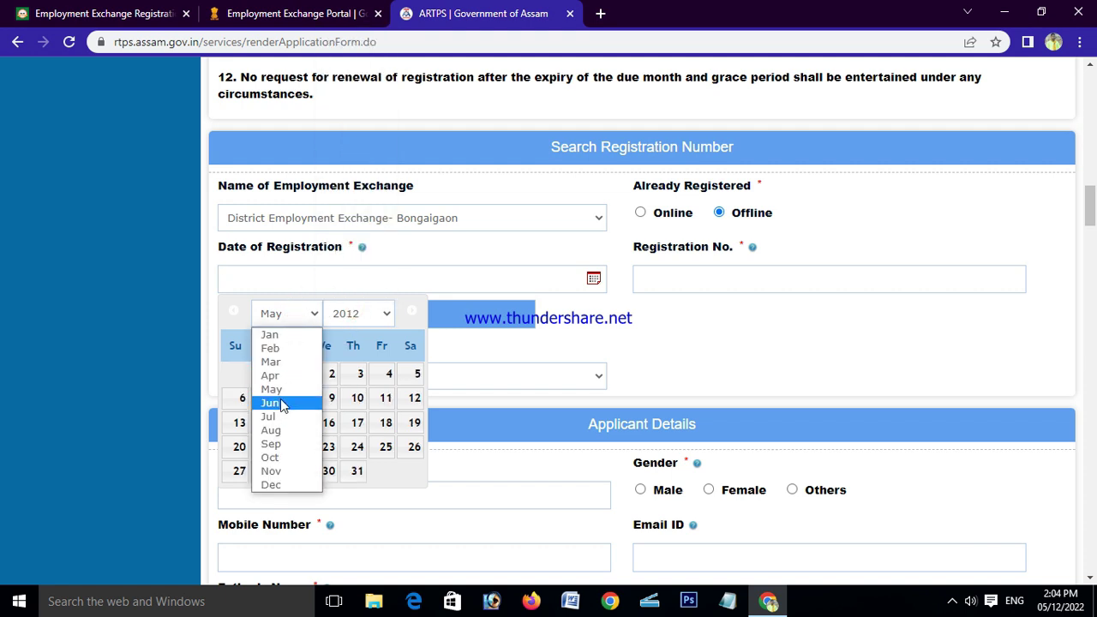
left_click(279, 397)
left_click(242, 398)
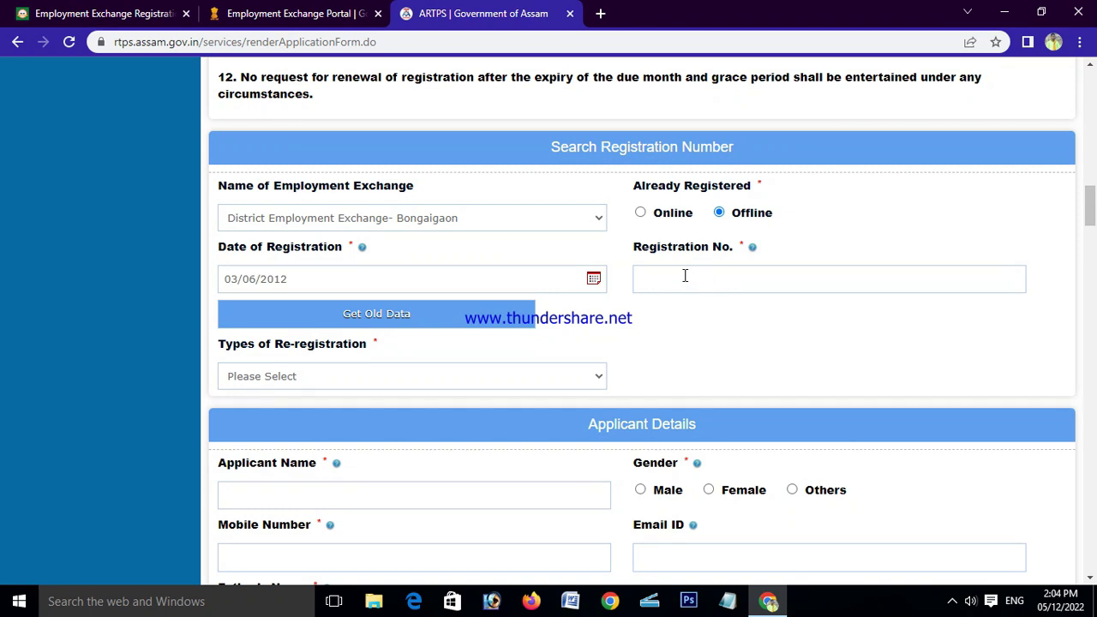
Step: Set the type of re-registration to Digitize/Renew from paper-based registration card
scroll(677, 331, "down", 2)
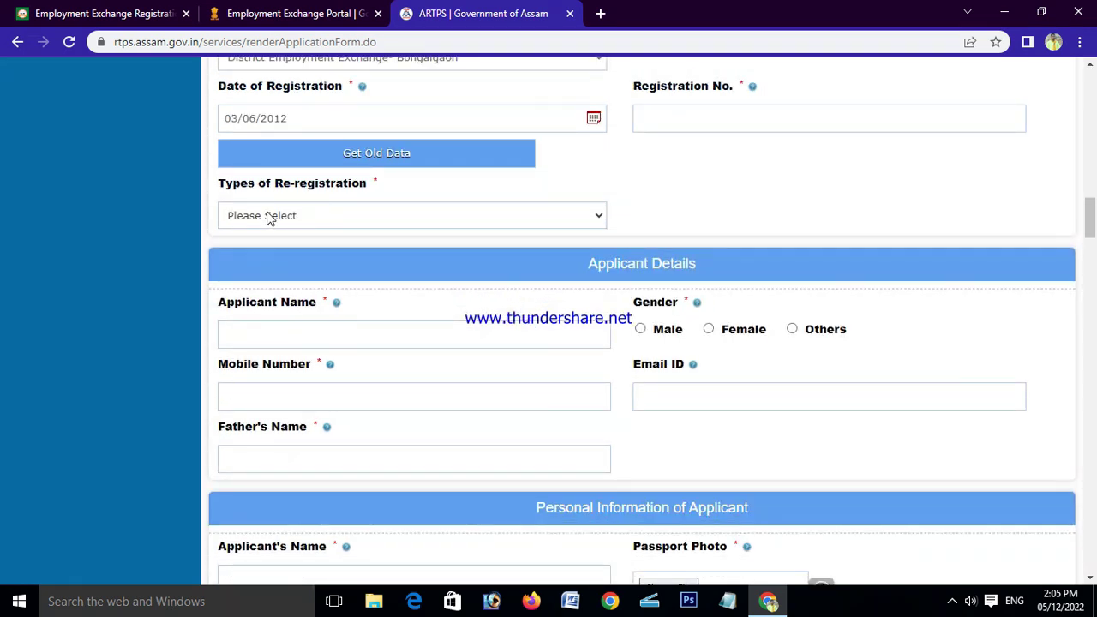
left_click(510, 218)
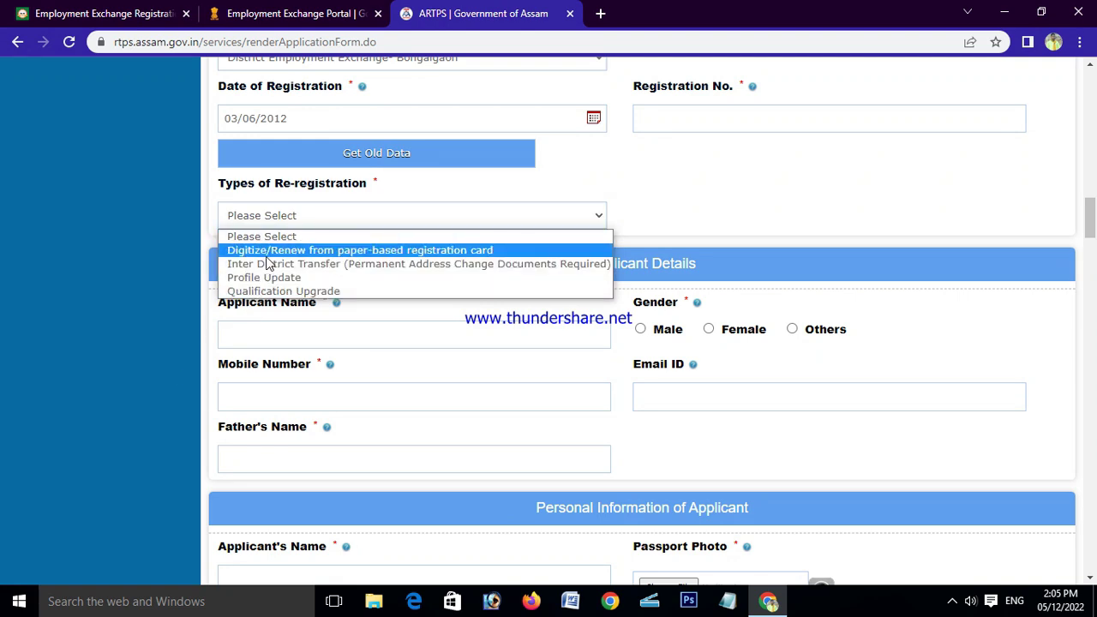
left_click(380, 255)
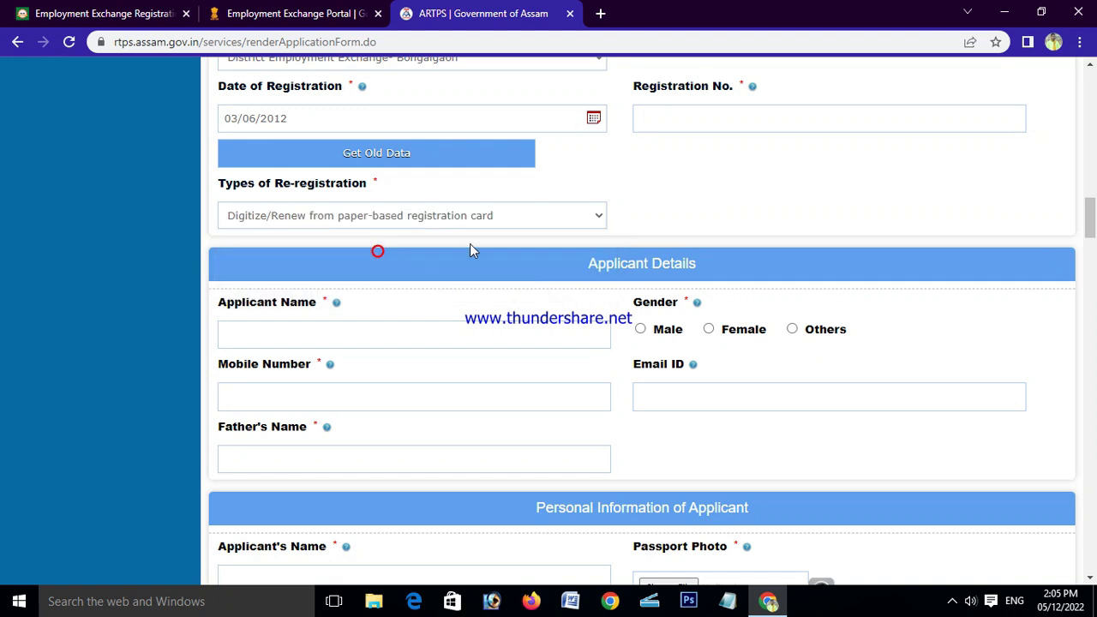
Step: Set the applicant's gender to Male and upload 44.png from the Desktop as the passport photo
scroll(511, 283, "down", 1)
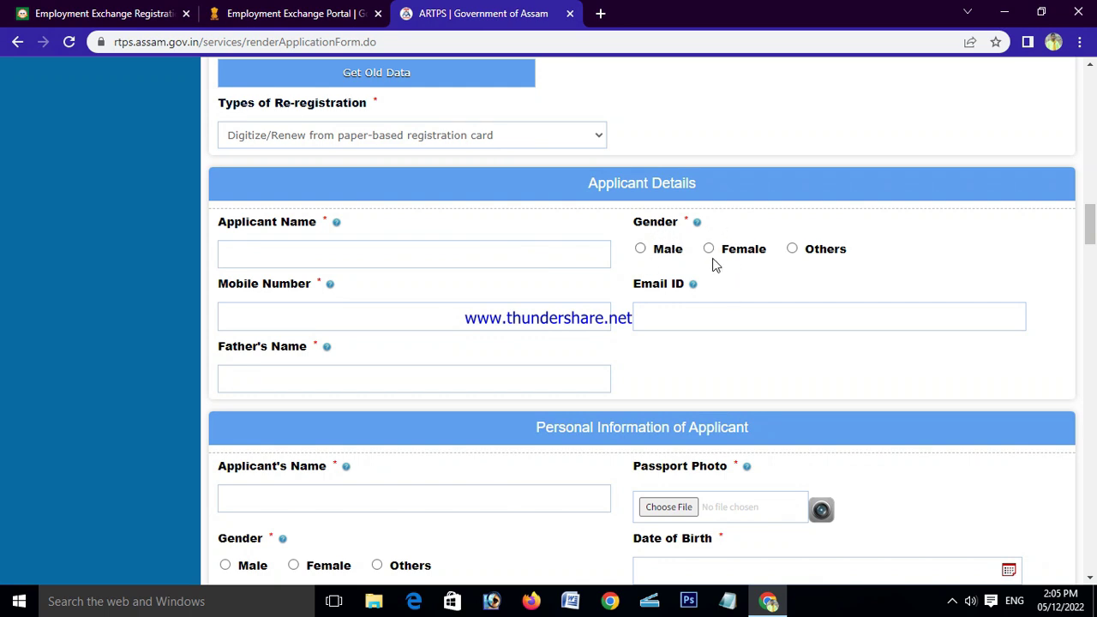
left_click(642, 249)
scroll(335, 311, "down", 1)
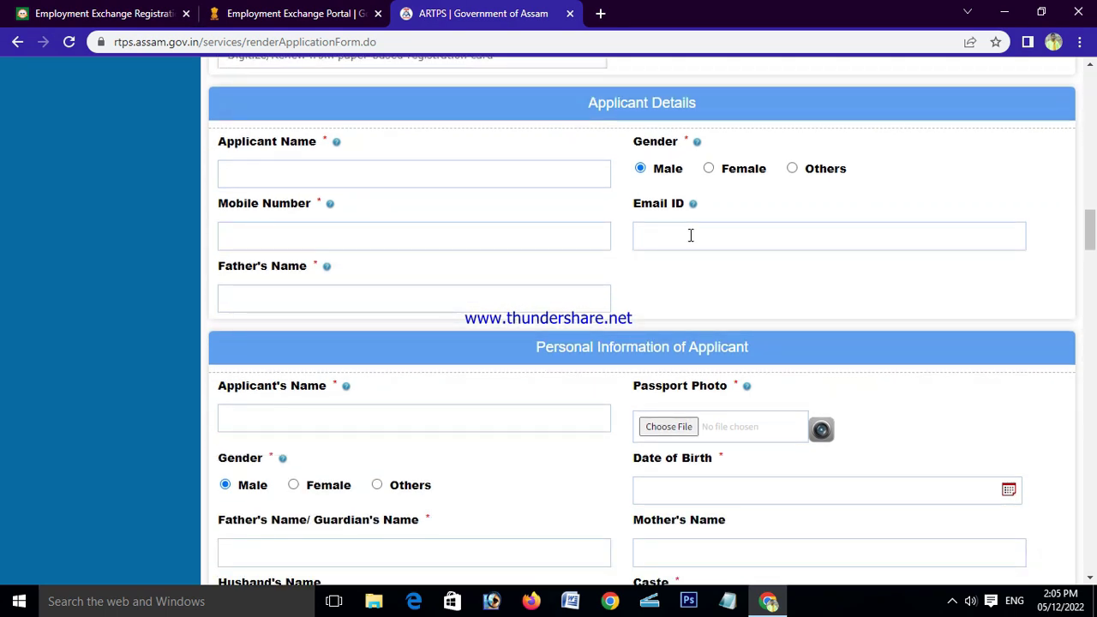
scroll(294, 313, "down", 1)
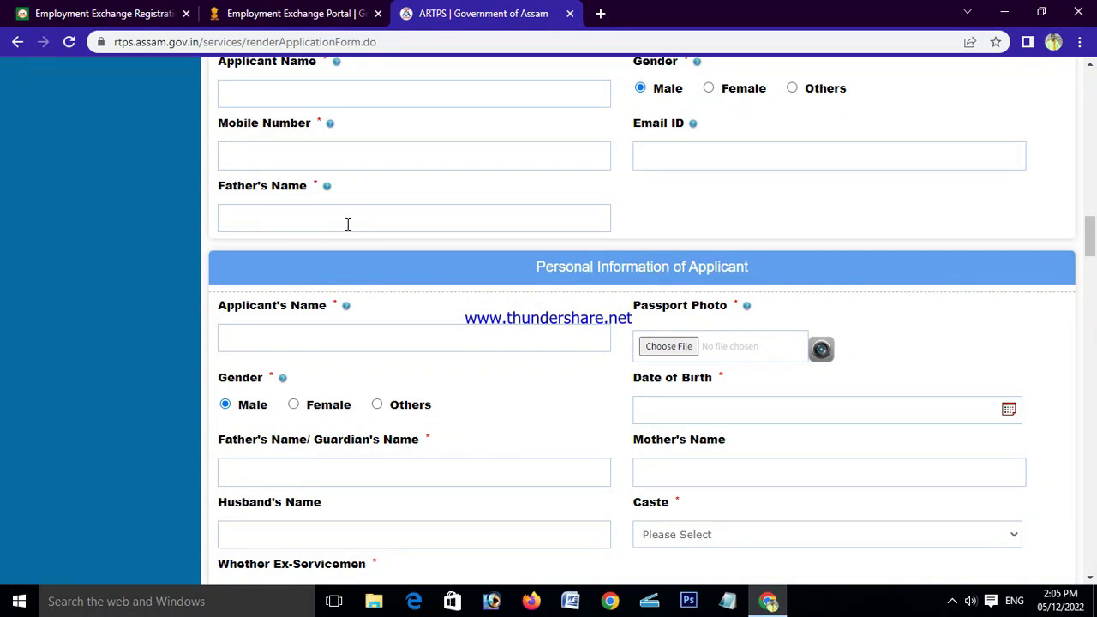
scroll(377, 243, "up", 1)
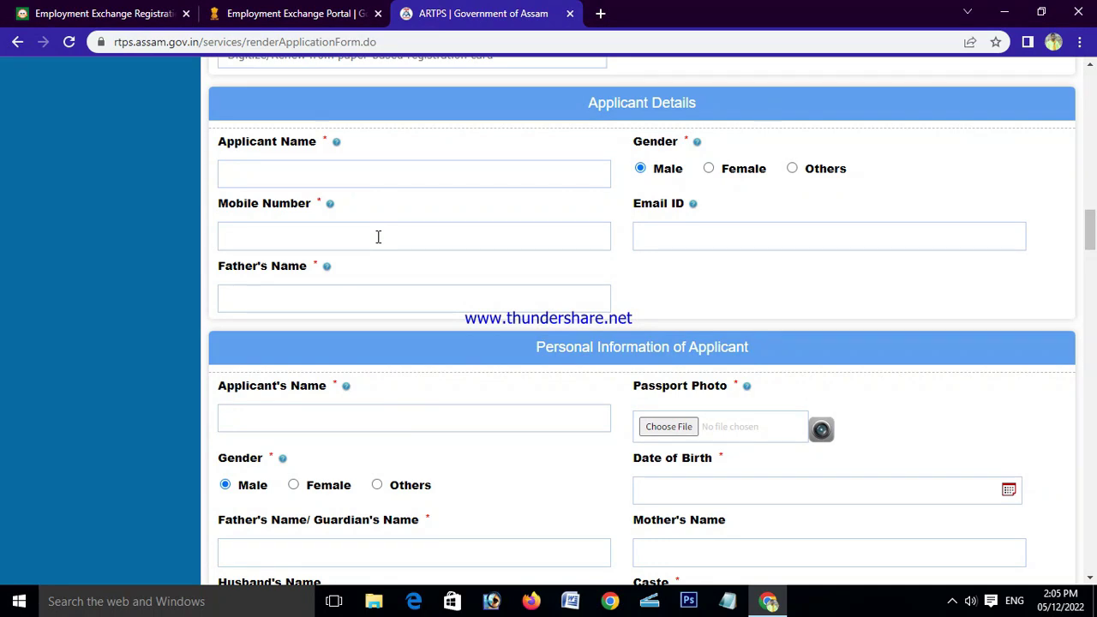
scroll(283, 254, "down", 1)
scroll(600, 257, "down", 1)
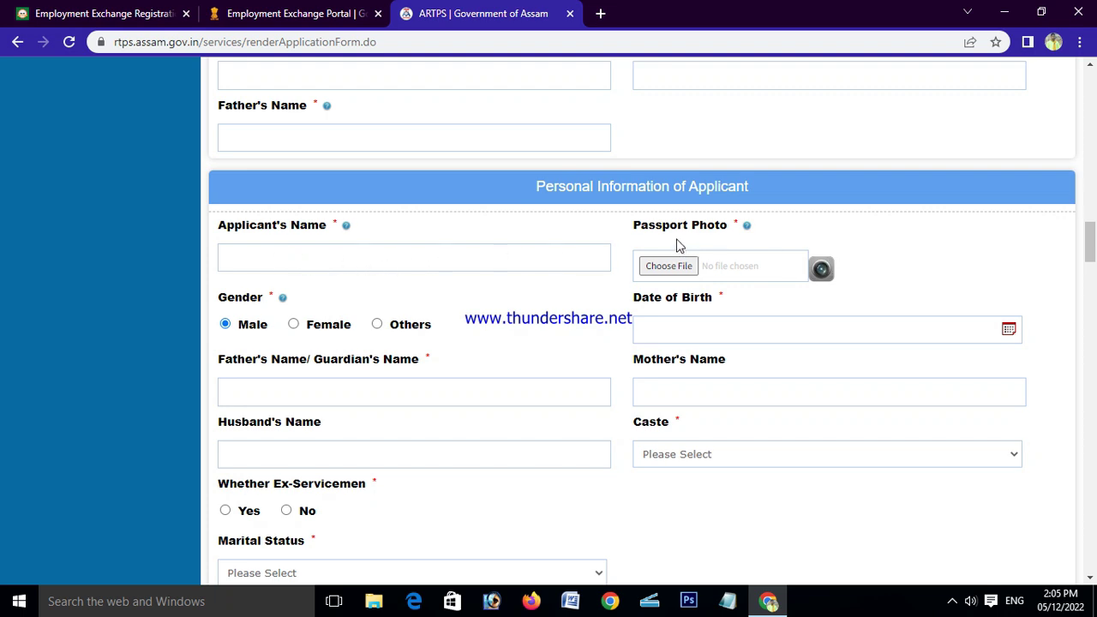
left_click(674, 266)
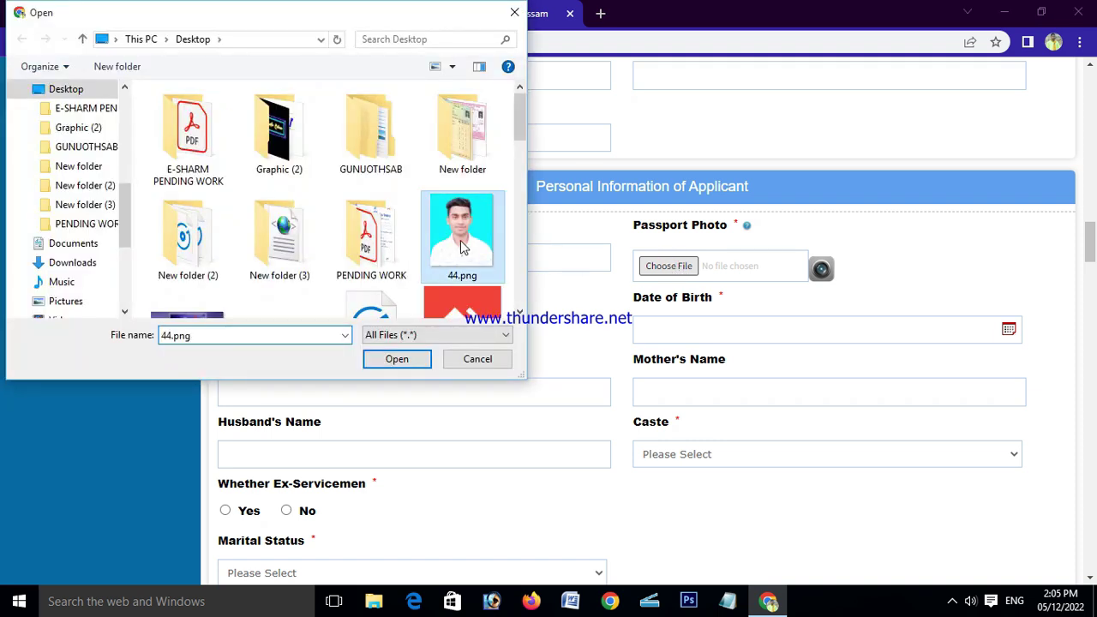
double_click(467, 238)
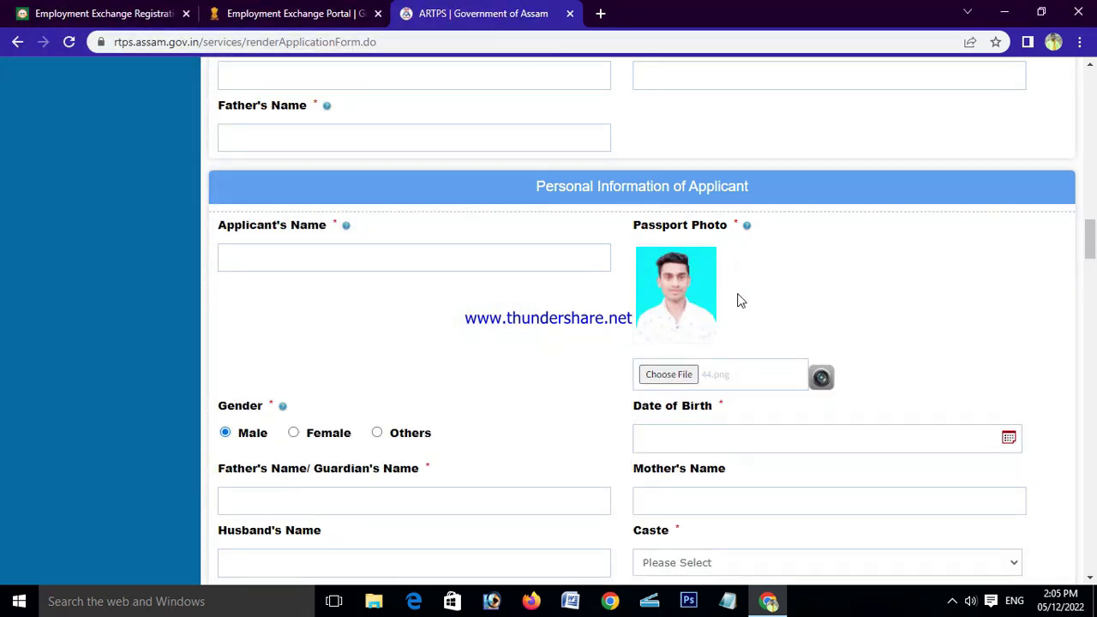
scroll(706, 289, "down", 1)
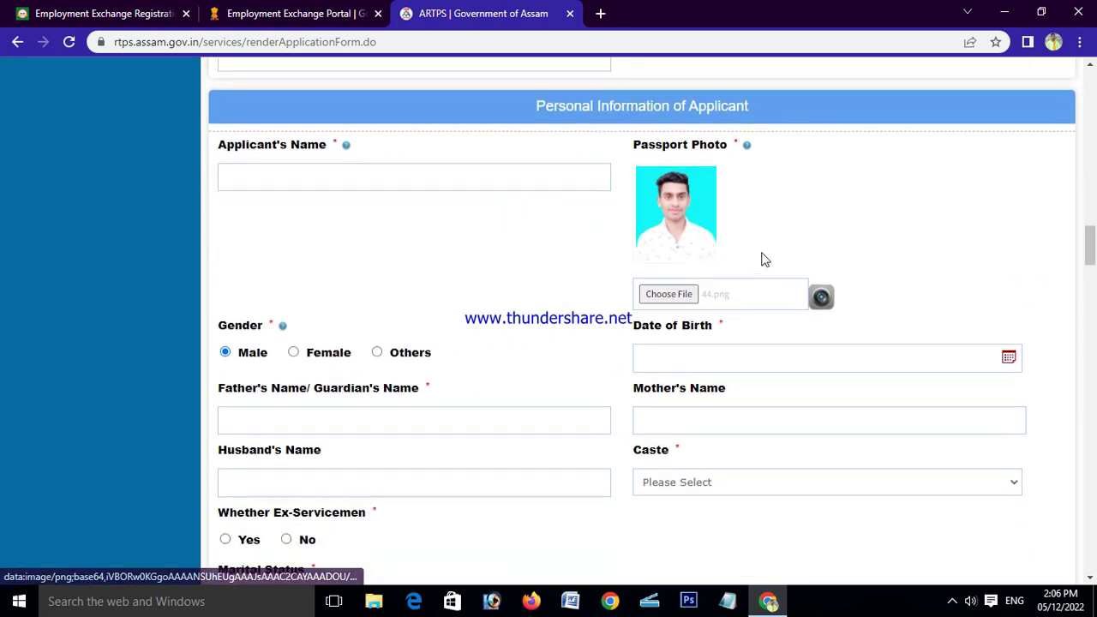
scroll(766, 249, "down", 1)
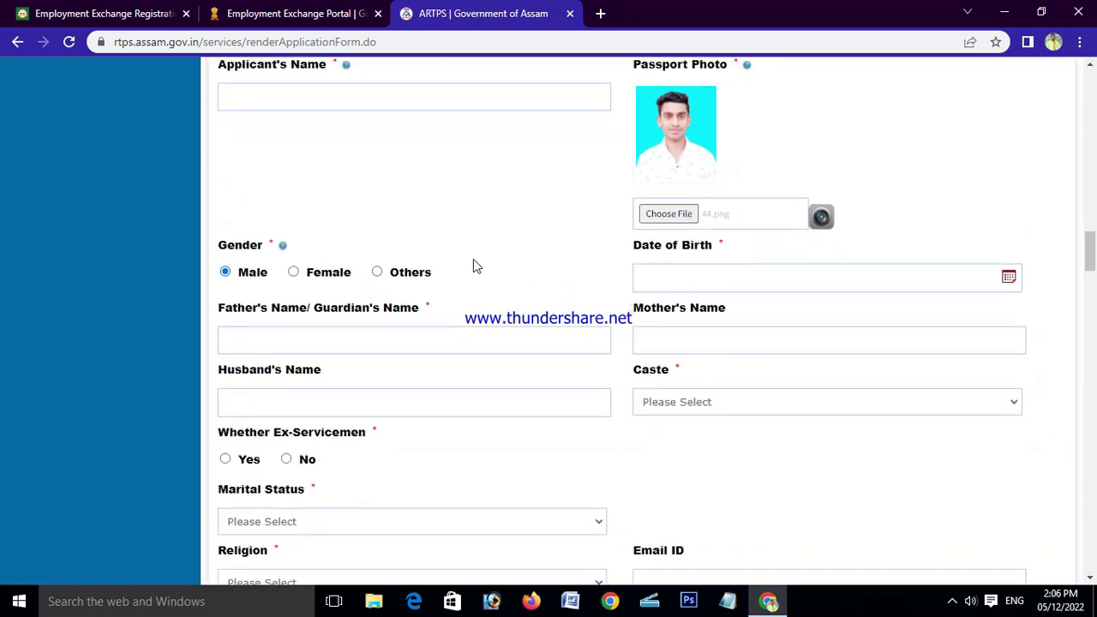
scroll(289, 272, "down", 2)
scroll(261, 227, "up", 1)
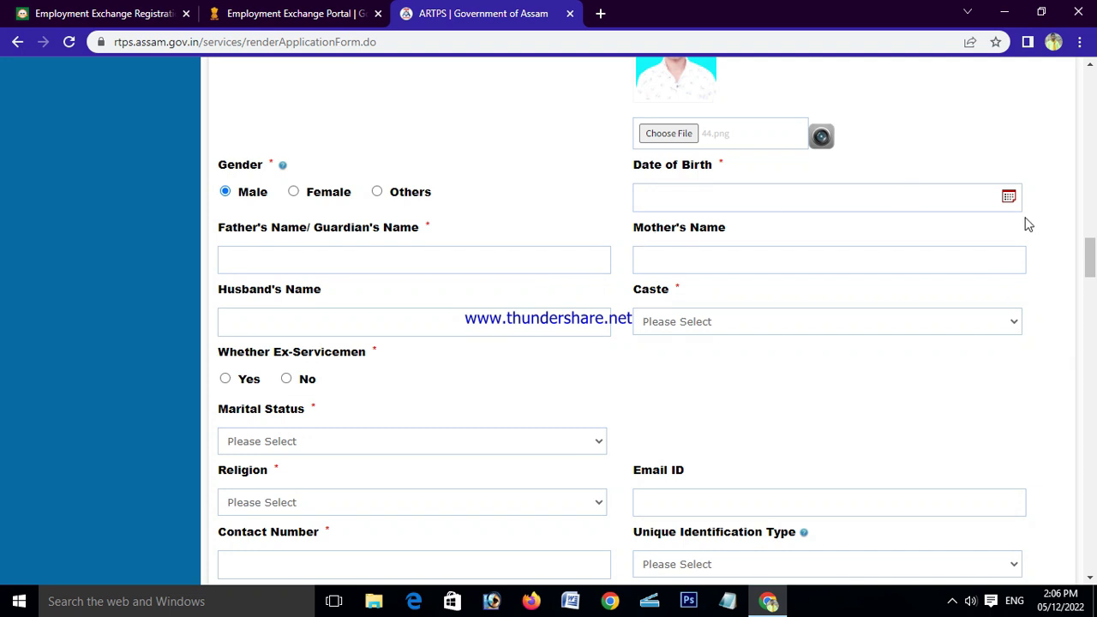
left_click(1010, 197)
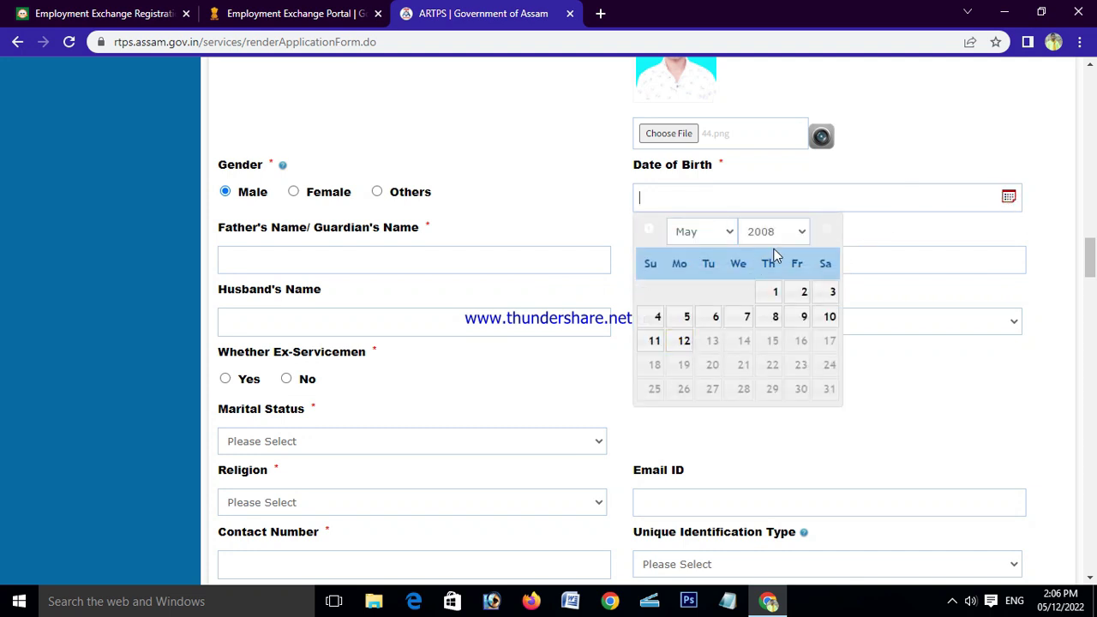
left_click(780, 236)
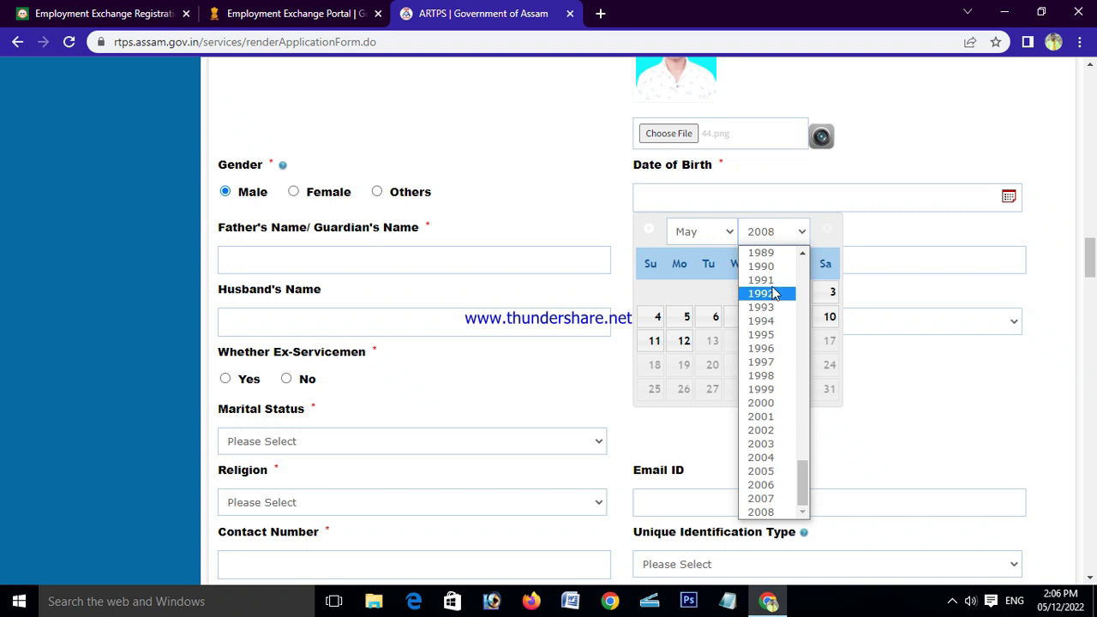
left_click(693, 229)
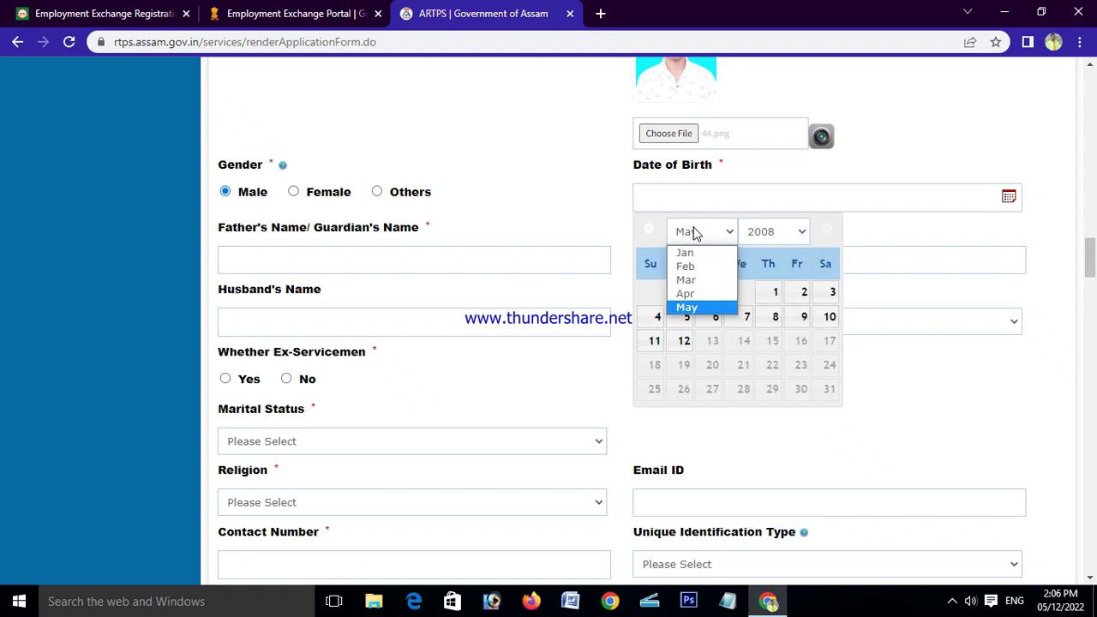
key("Up")
key("Up")
key("Up")
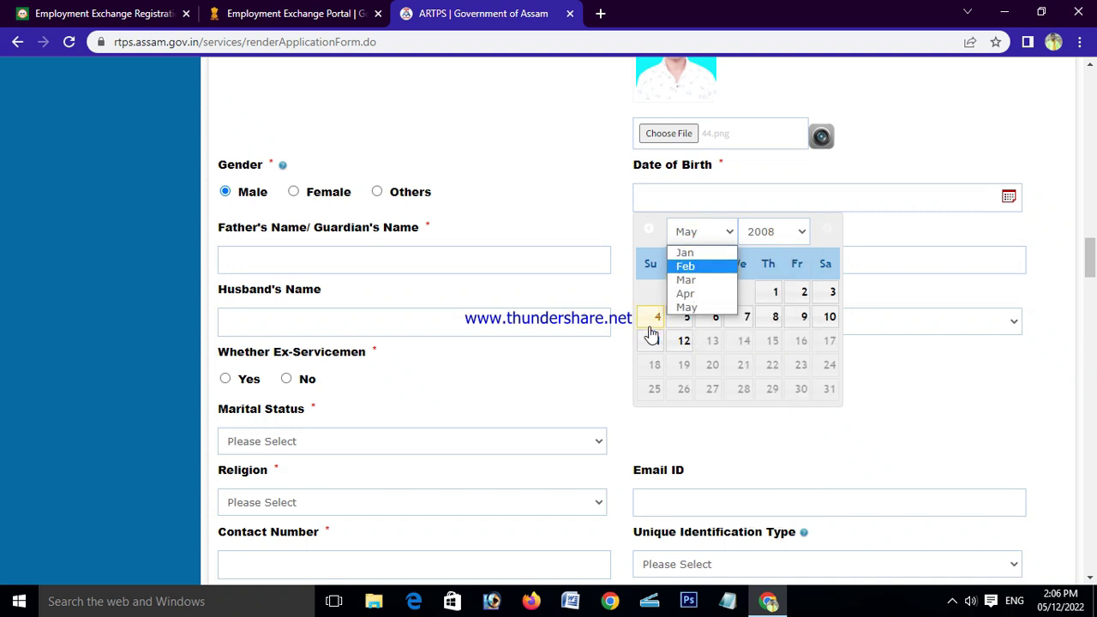
left_click(600, 226)
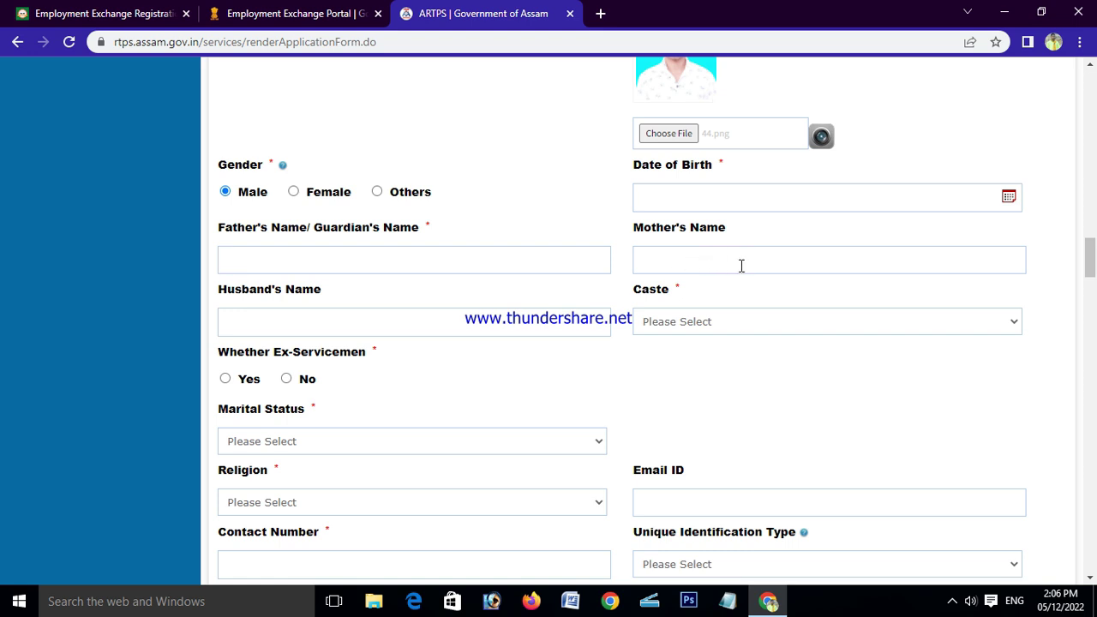
Step: Set the applicant's caste to General and answer Yes for Economically Weaker Section
scroll(742, 266, "down", 1)
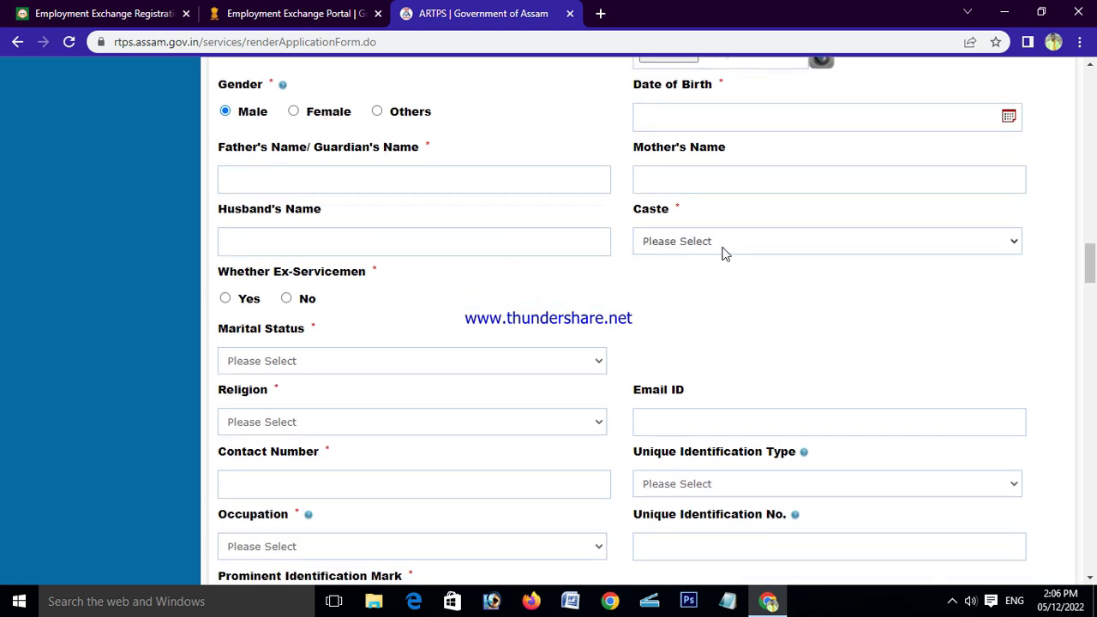
left_click(723, 247)
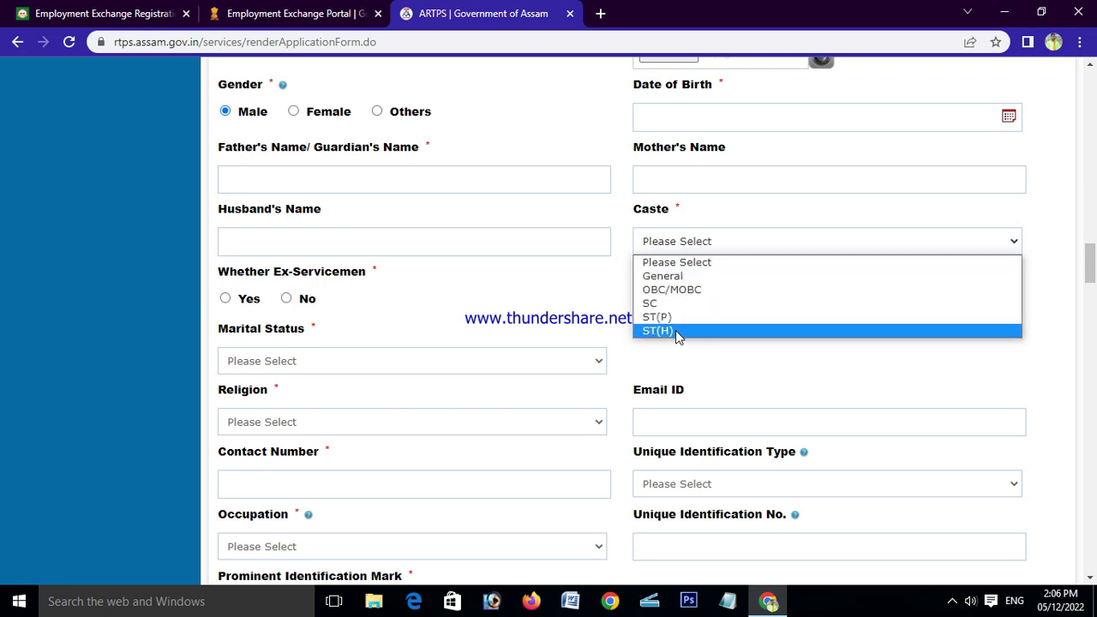
left_click(686, 276)
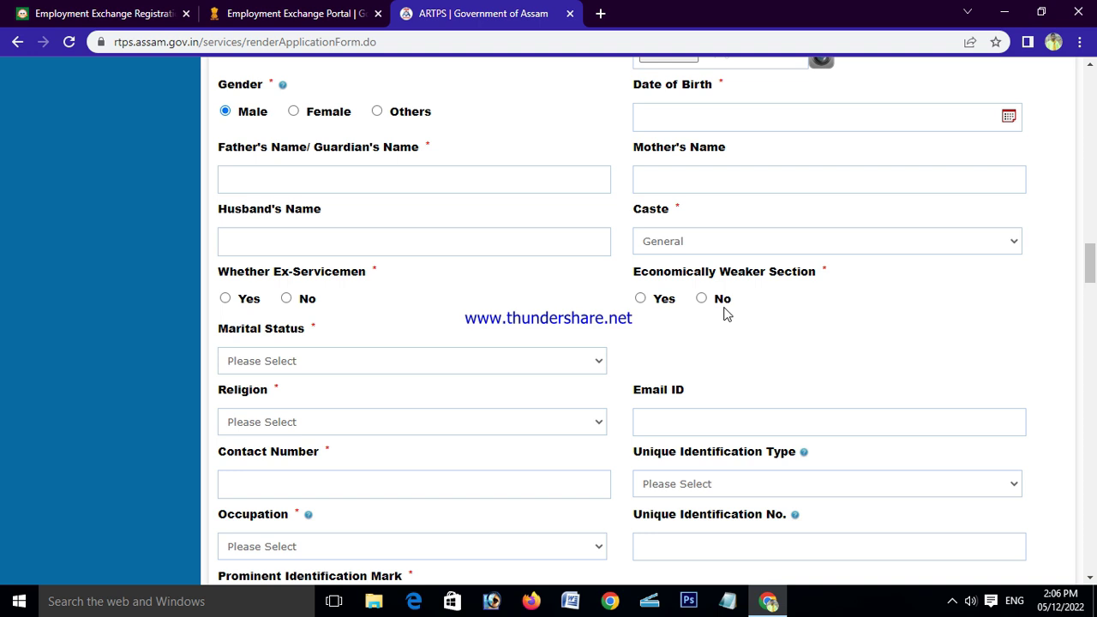
left_click(641, 299)
Step: Answer No for Whether Ex-Servicemen and set the marital status to Single
scroll(444, 325, "down", 1)
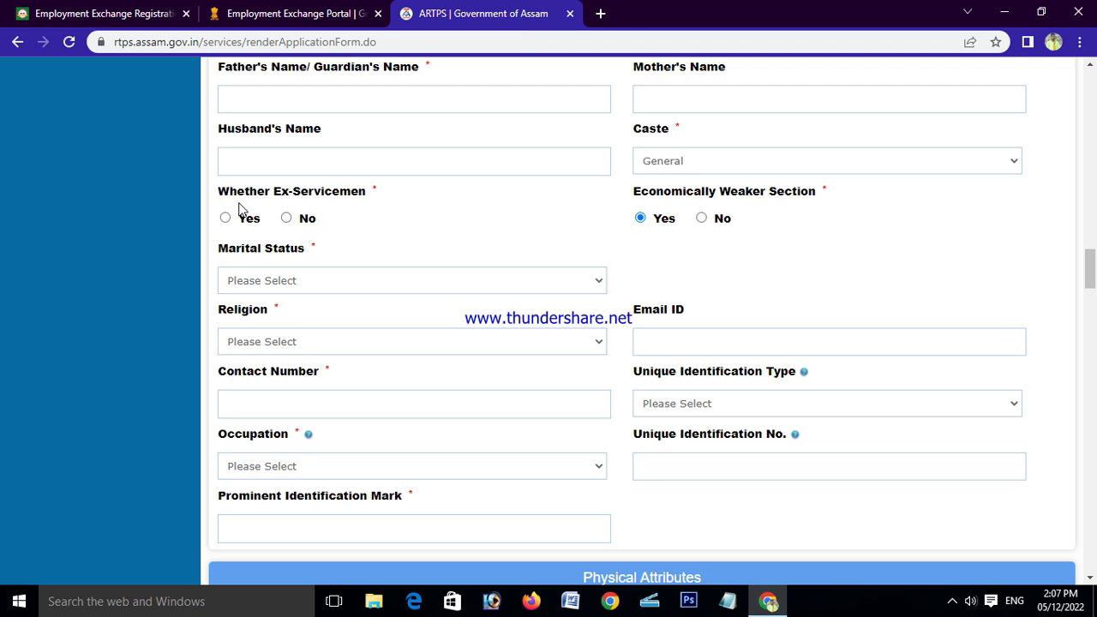
left_click(286, 218)
scroll(285, 249, "down", 1)
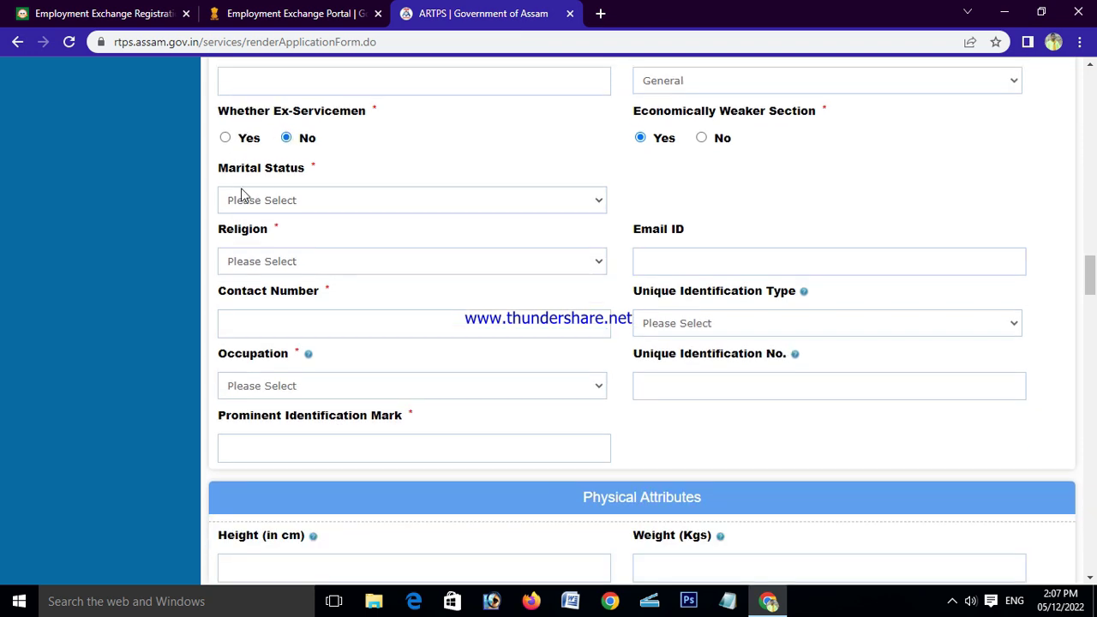
left_click(509, 199)
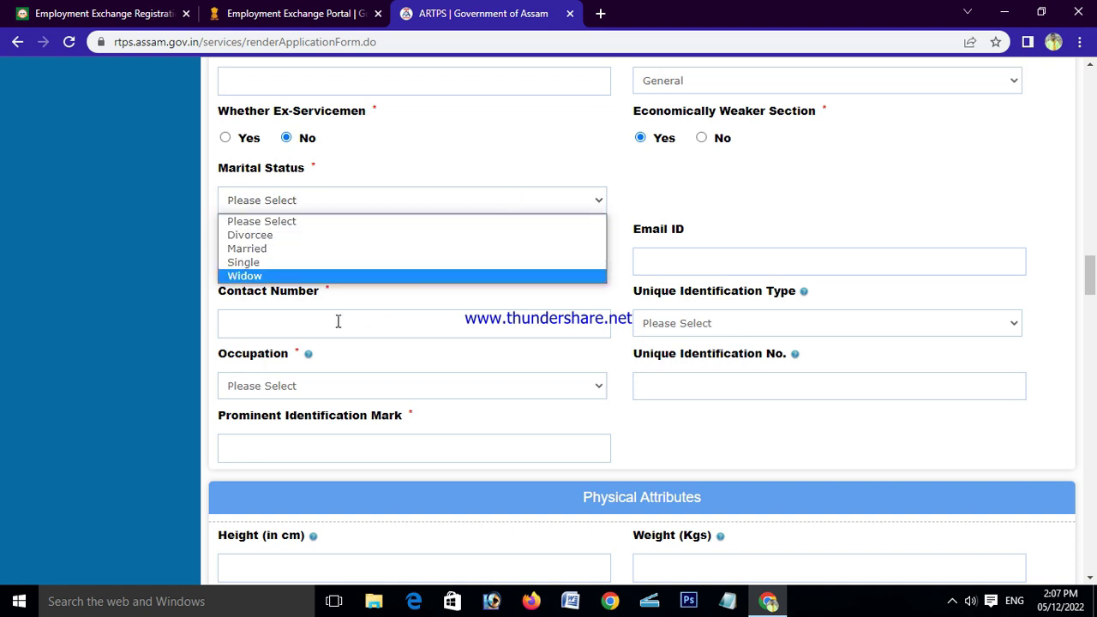
left_click(265, 265)
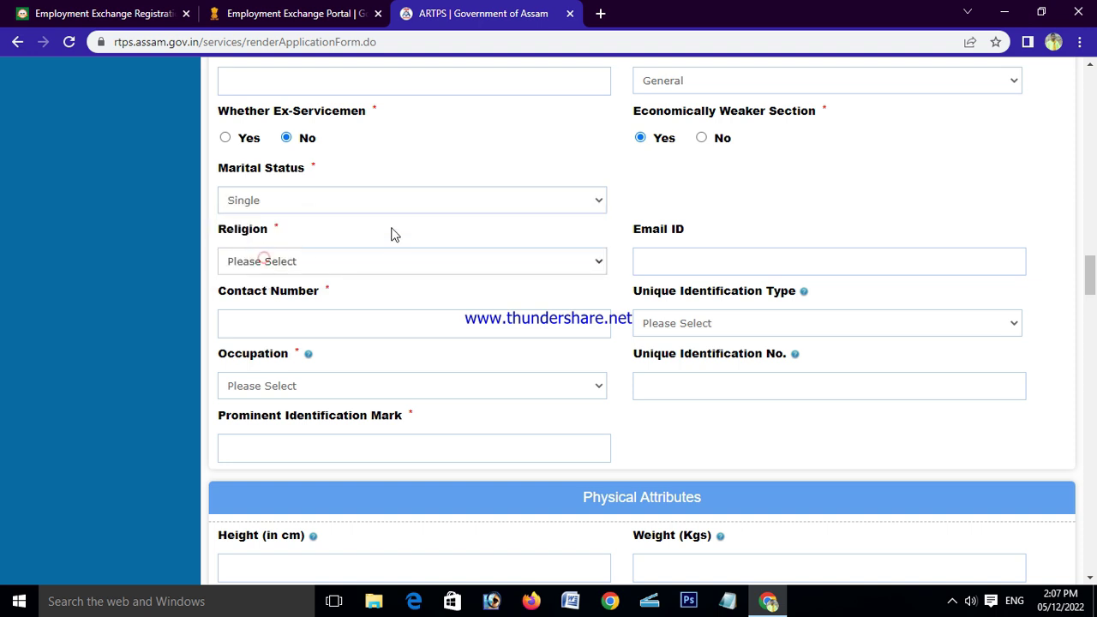
Step: Set the applicant's religion to Islam in the personal information section
scroll(503, 211, "down", 1)
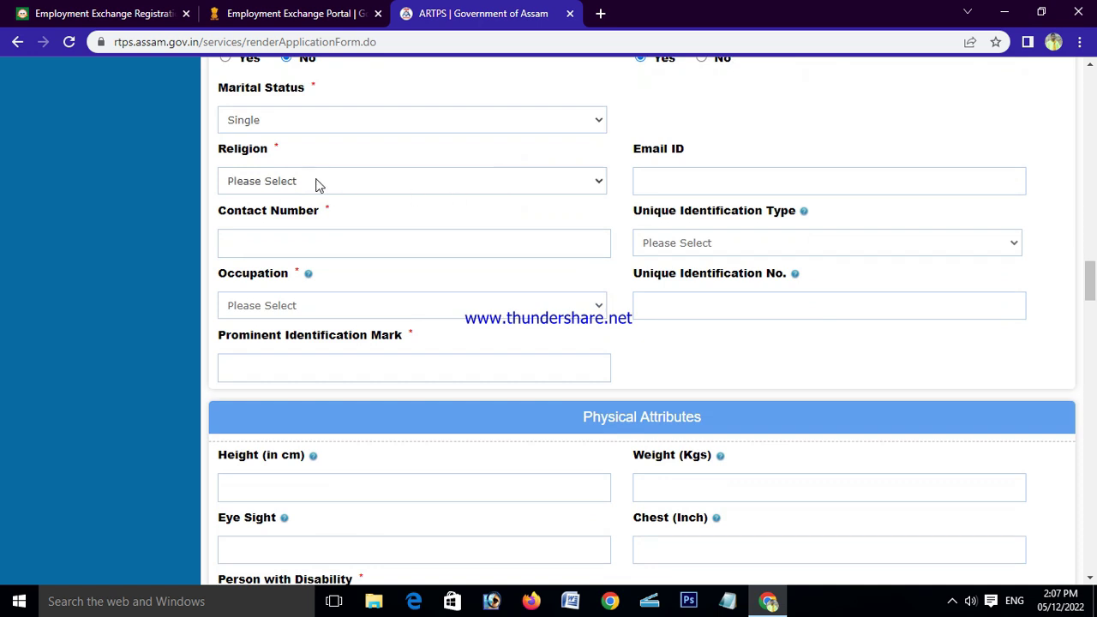
left_click(526, 181)
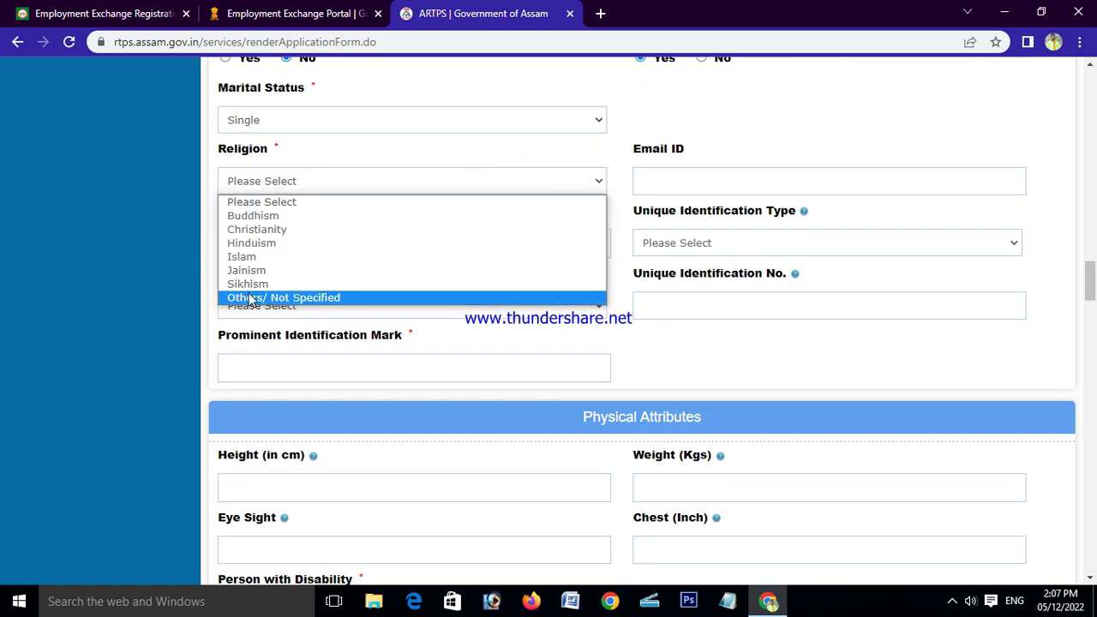
left_click(263, 257)
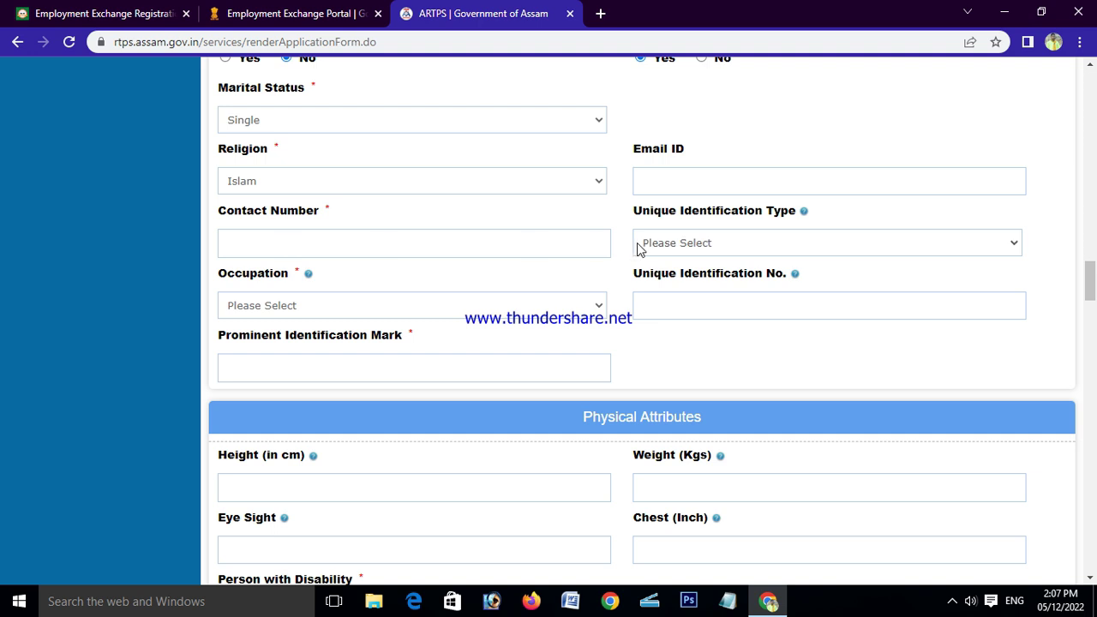
Step: Choose Voter's Identity Card as the applicant's unique identification type
left_click(881, 317)
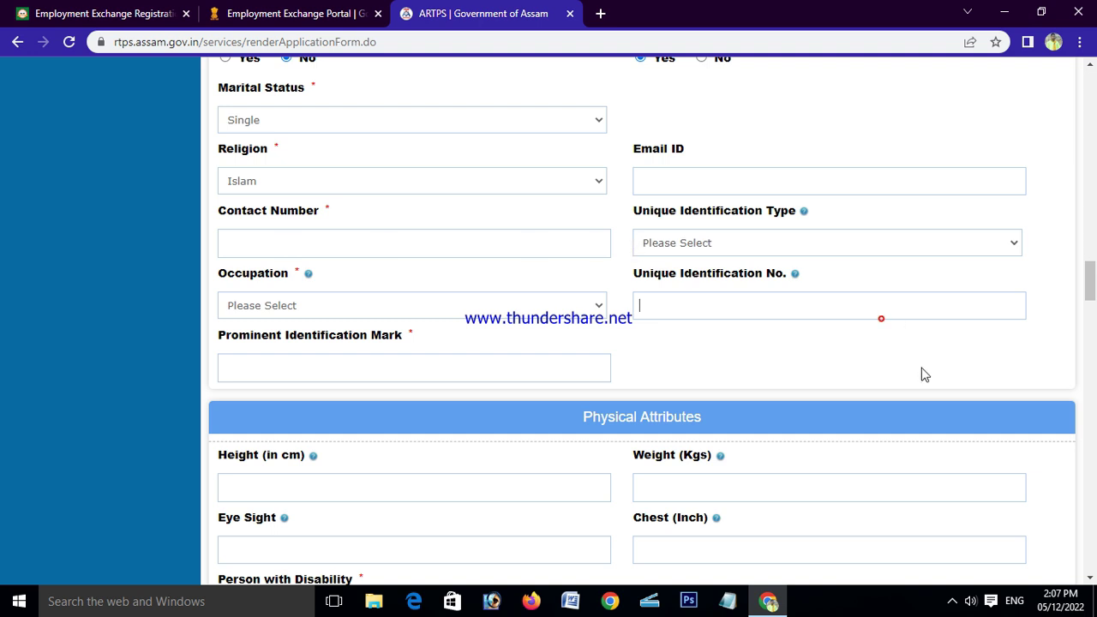
left_click(810, 243)
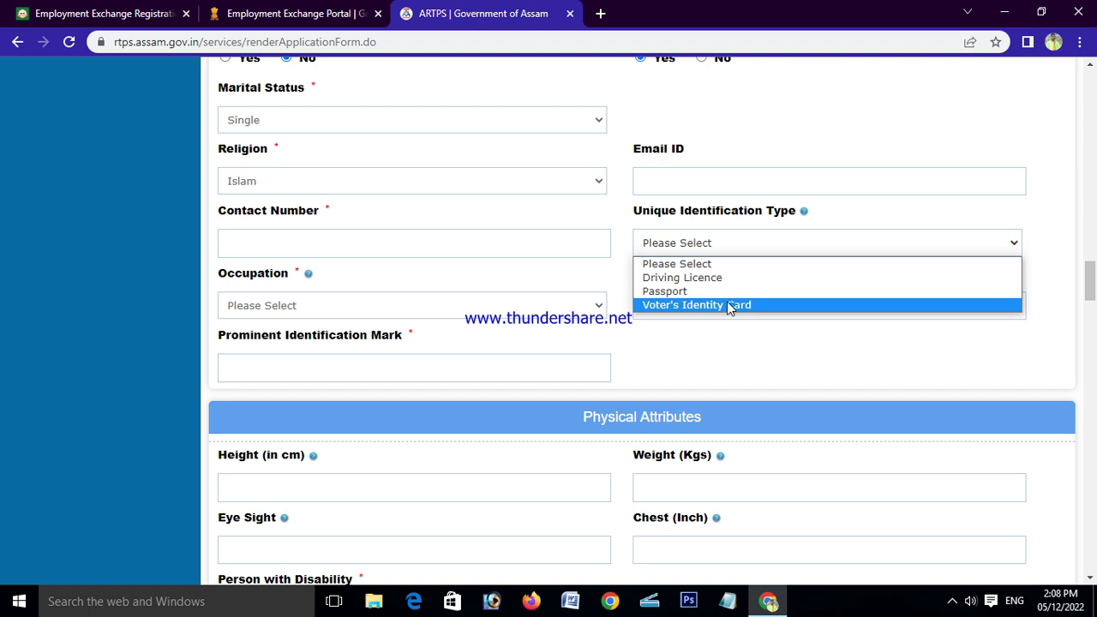
left_click(708, 306)
left_click(705, 304)
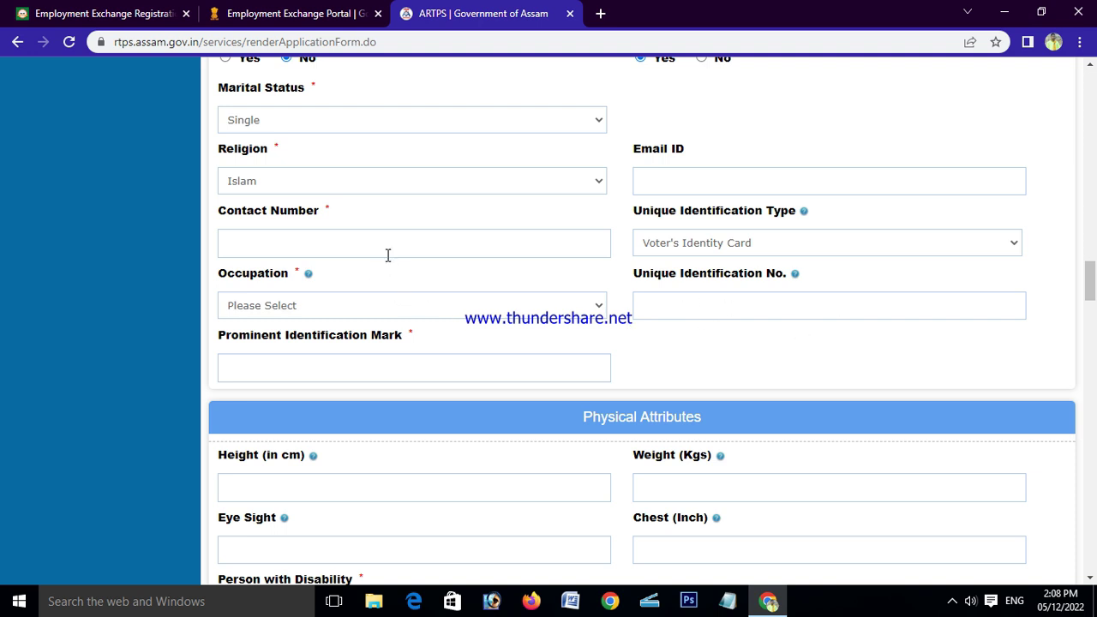
Step: Set the applicant's occupation to Student in the personal information section
scroll(297, 260, "down", 1)
left_click(493, 225)
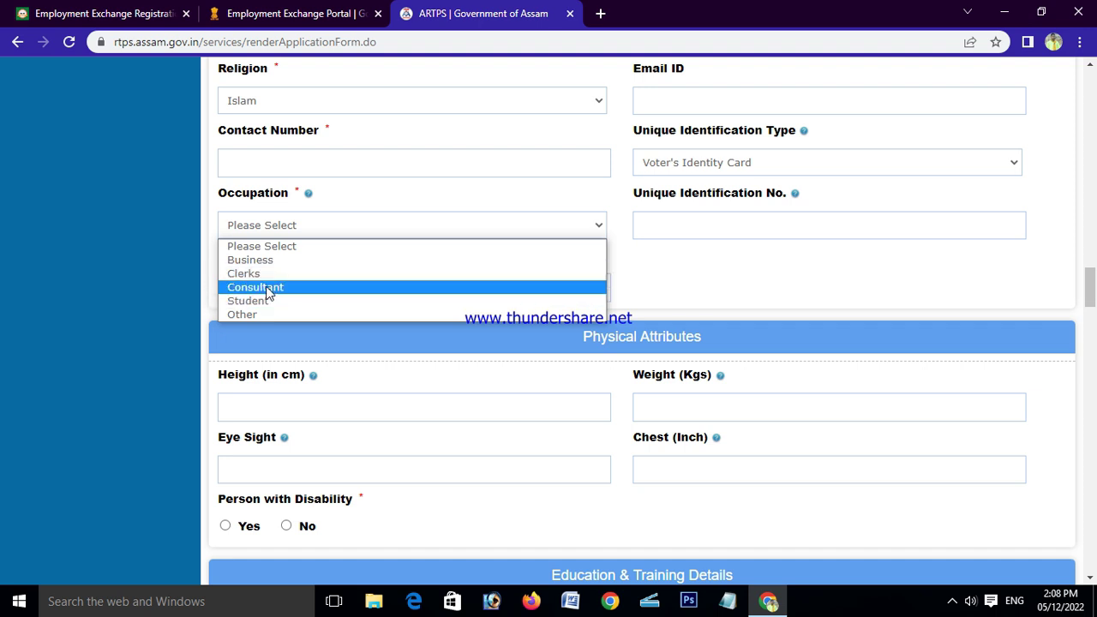
left_click(305, 315)
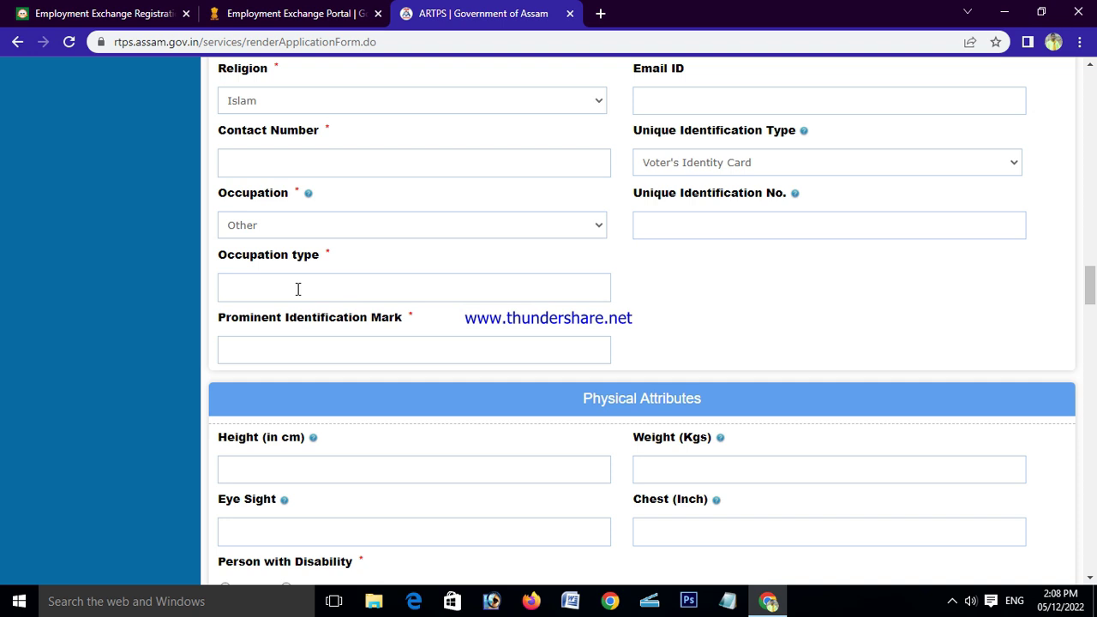
left_click(314, 227)
left_click(257, 298)
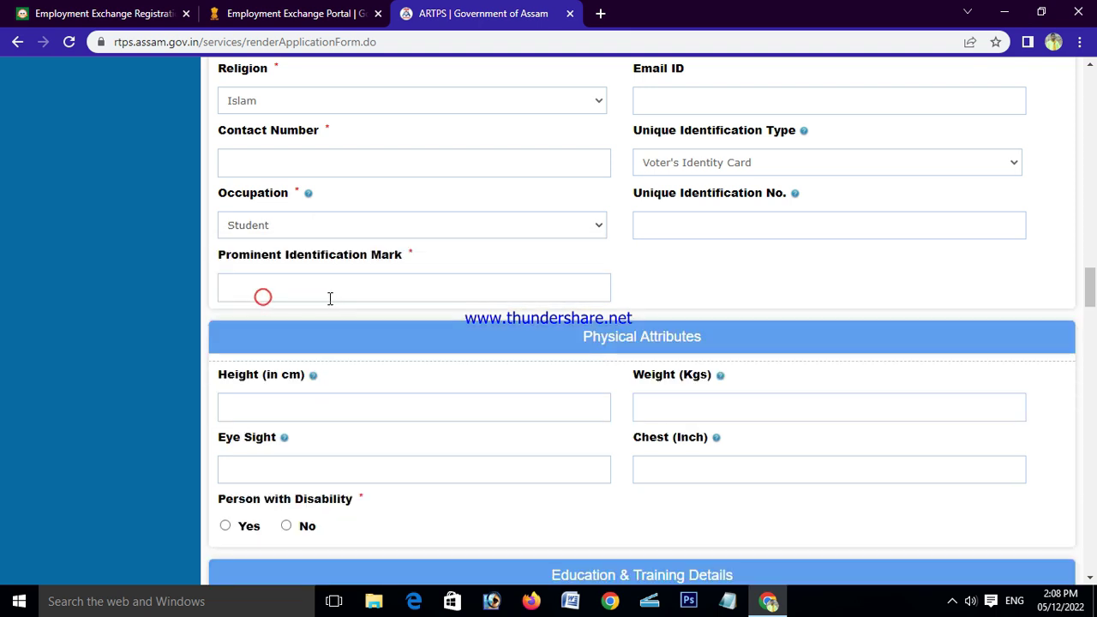
Step: Enter "no" as the applicant's prominent identification mark
scroll(326, 296, "down", 2)
scroll(326, 296, "up", 1)
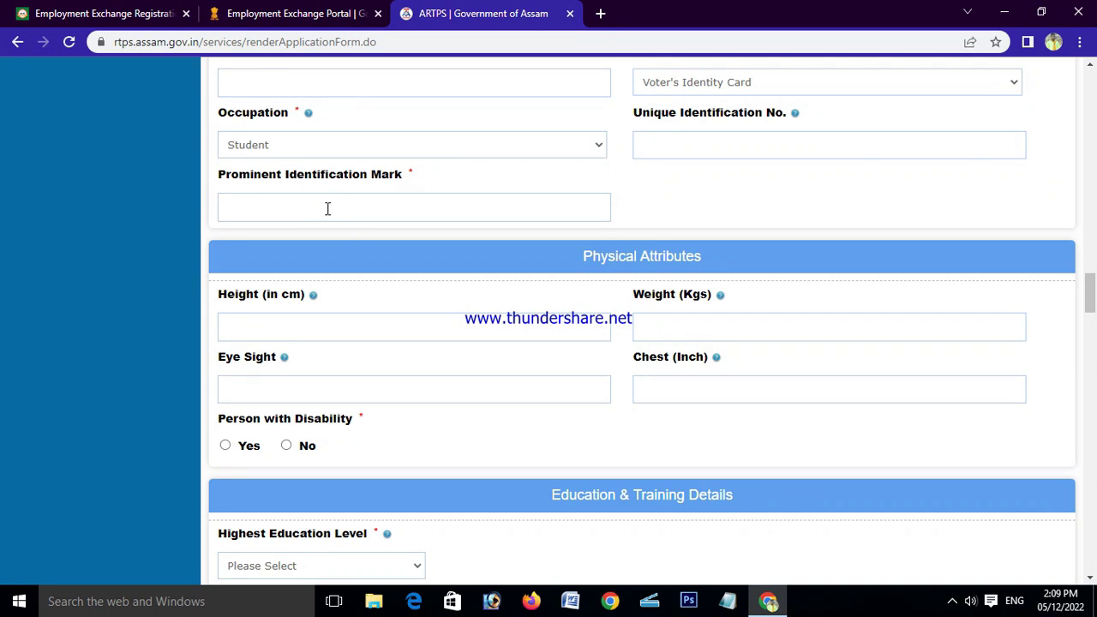
left_click(257, 213)
type("no")
scroll(724, 197, "down", 1)
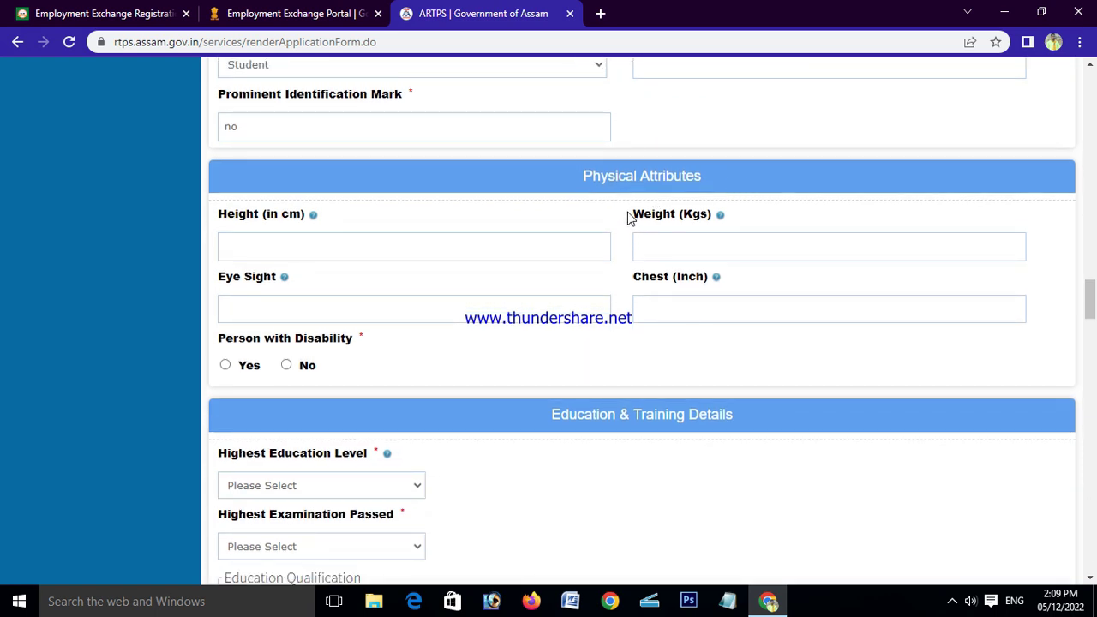
scroll(524, 230, "down", 3)
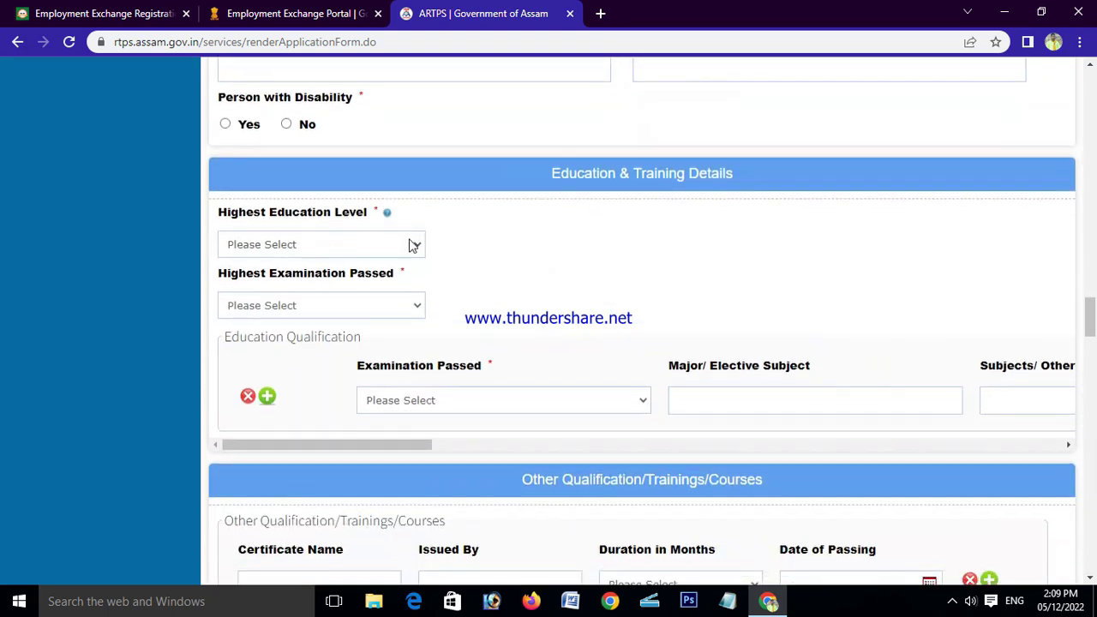
scroll(484, 246, "up", 1)
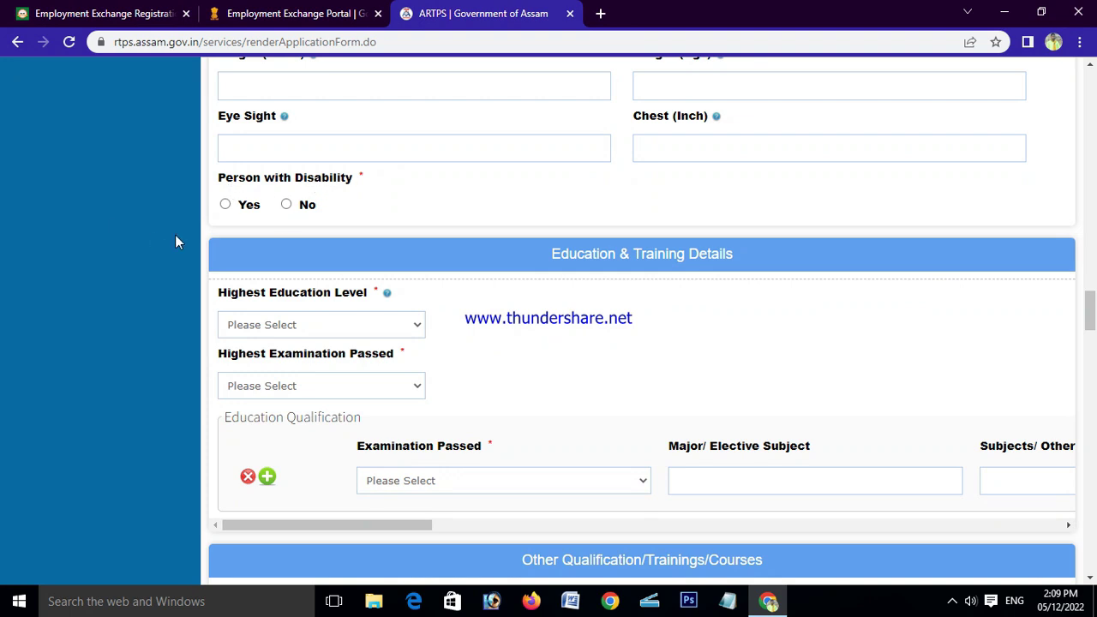
Step: Mark the applicant as not being a person with disability in the physical details
left_click(287, 204)
scroll(420, 229, "down", 1)
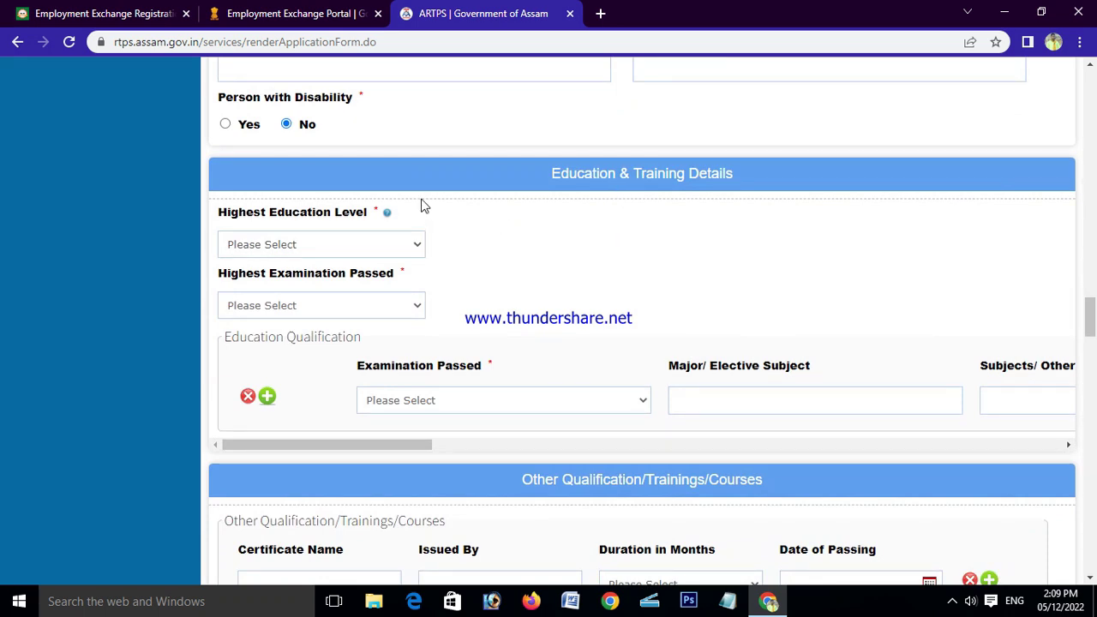
Step: Set the highest education level to Graduate and the highest examination passed to B. Com. (Bachelor of Commerce)
left_click(383, 247)
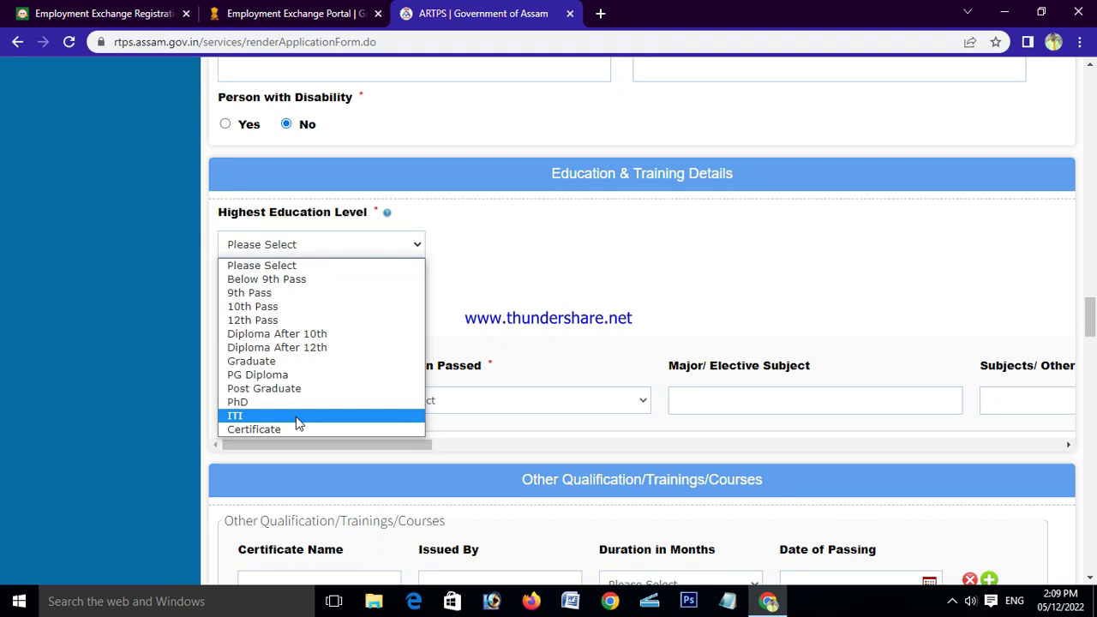
left_click(252, 361)
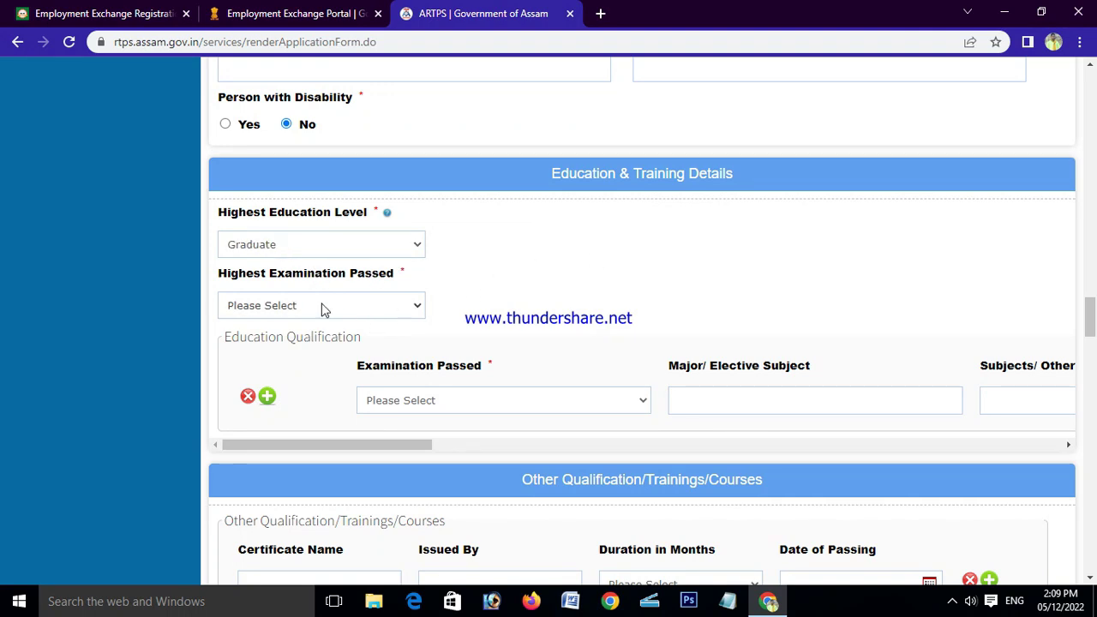
left_click(377, 307)
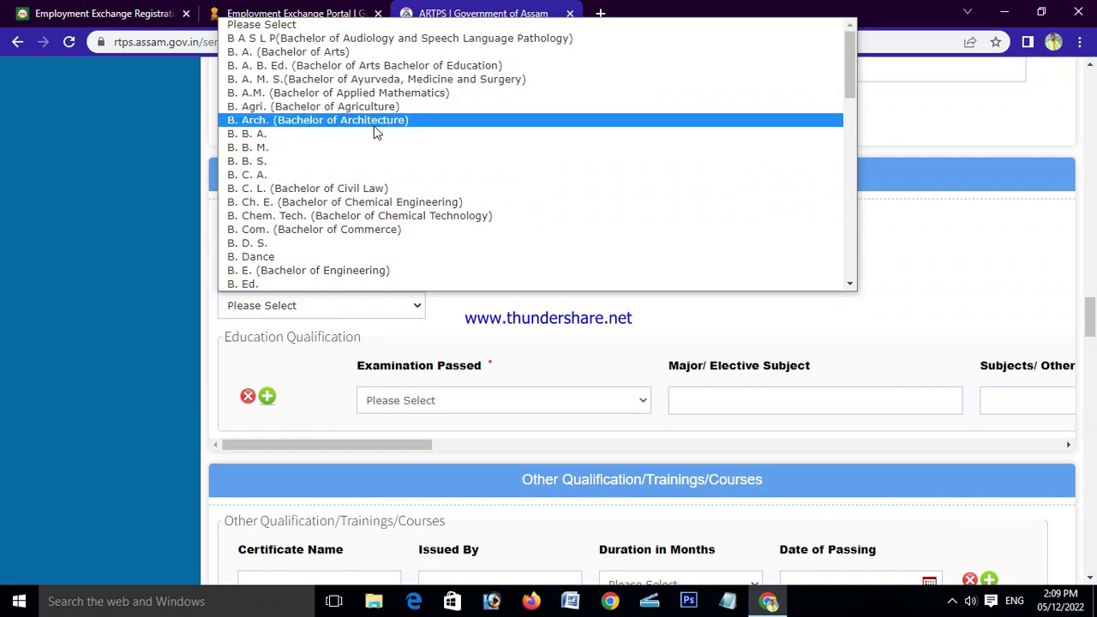
left_click(278, 232)
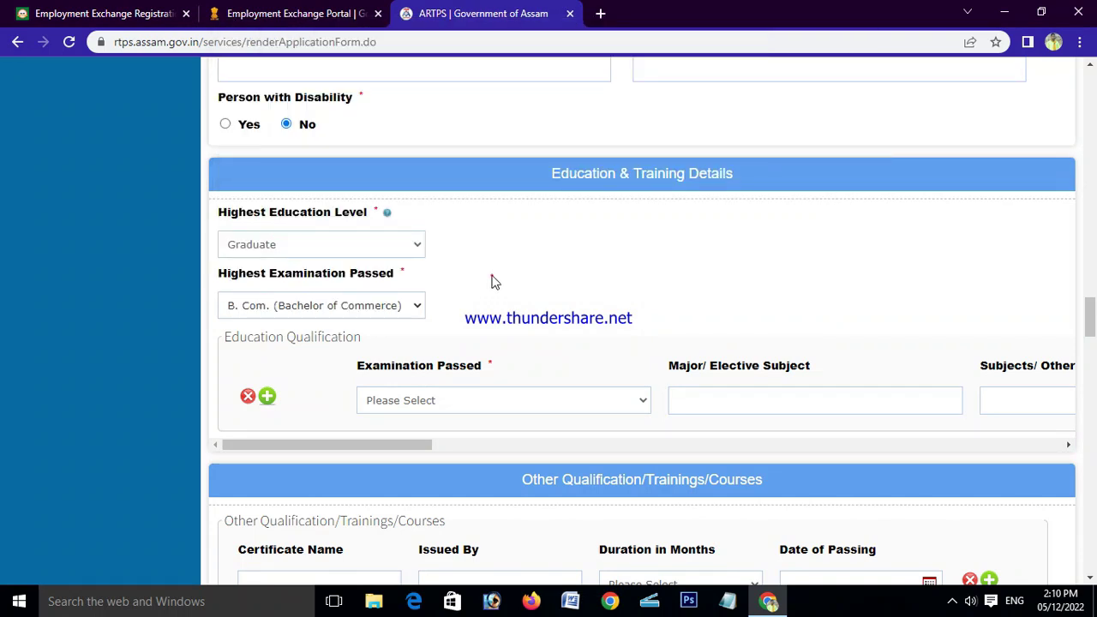
Step: Change both the highest education level and the highest examination passed to 9th Pass
left_click(390, 250)
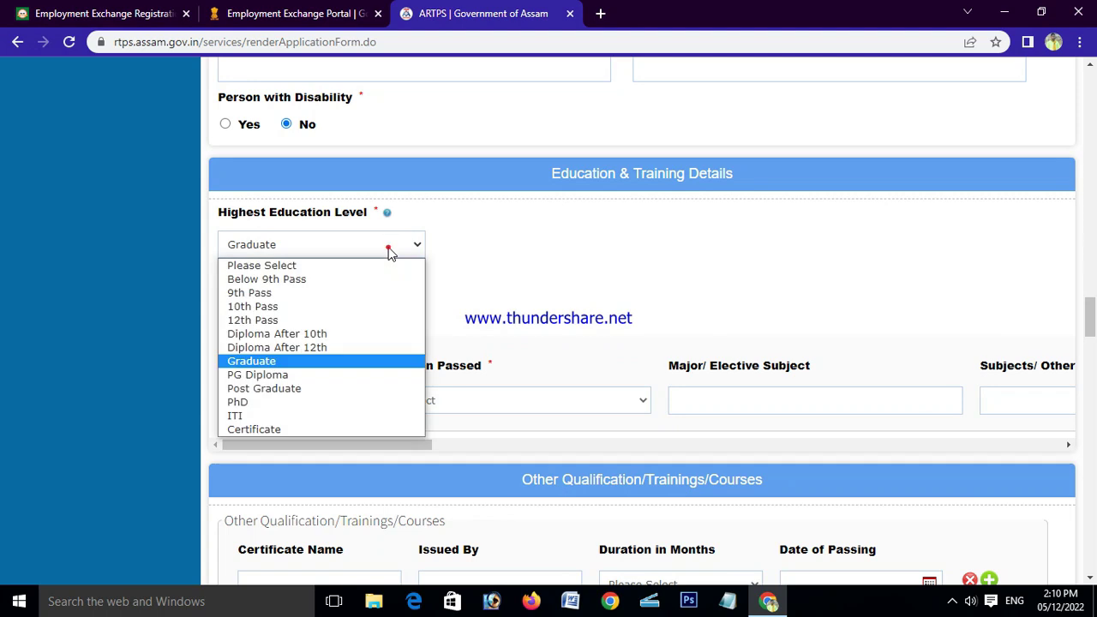
left_click(283, 297)
left_click(324, 308)
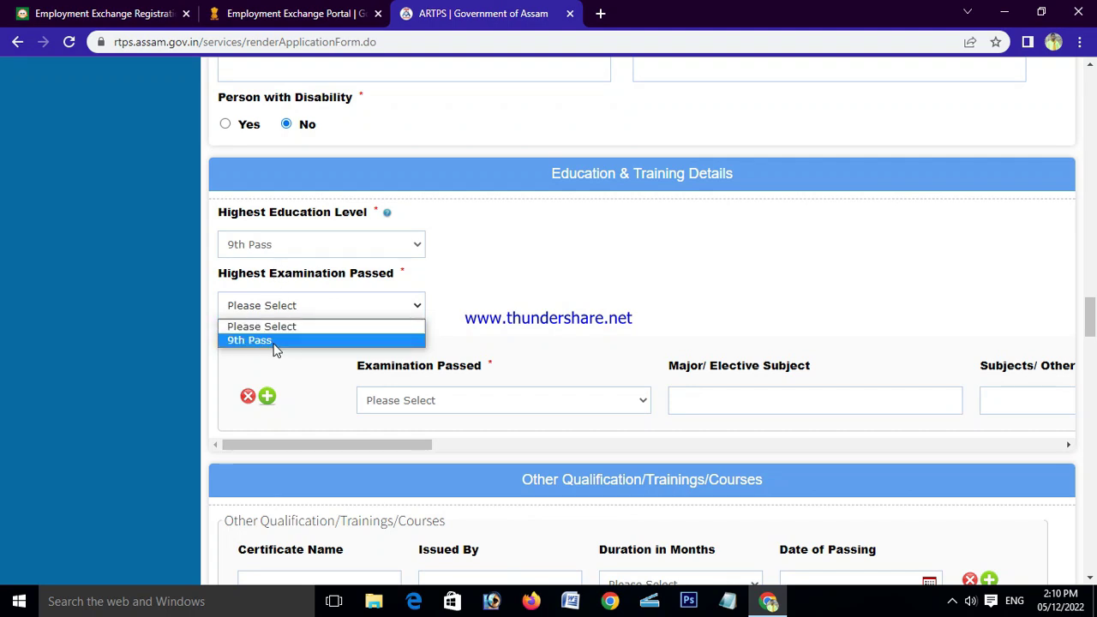
left_click(274, 342)
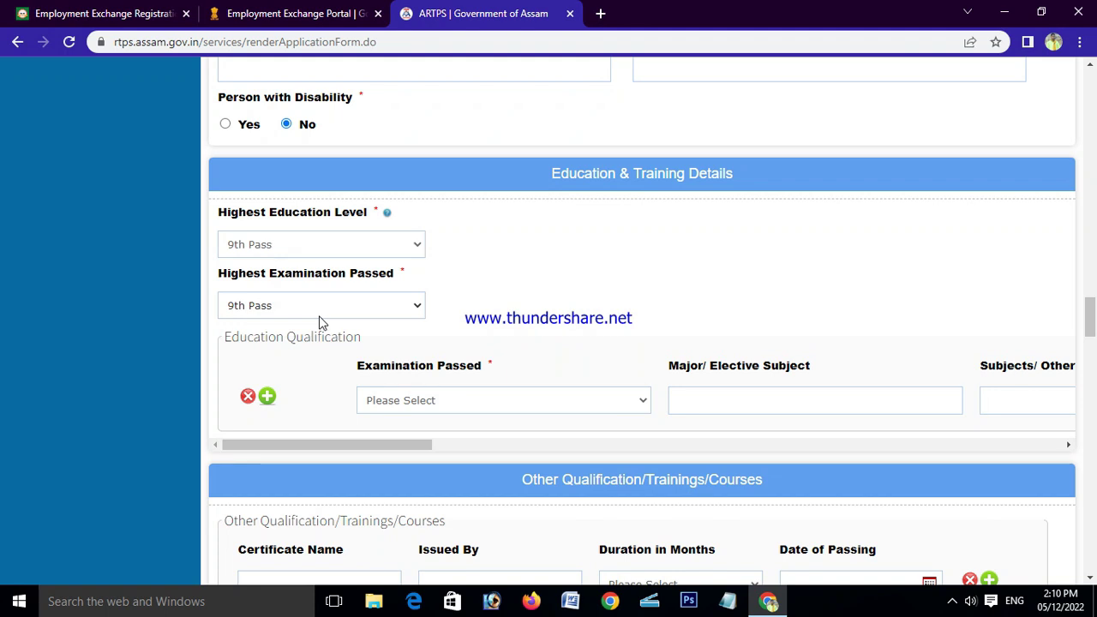
Step: Set the examination passed to 9th Pass in the first education qualification row
scroll(423, 285, "down", 2)
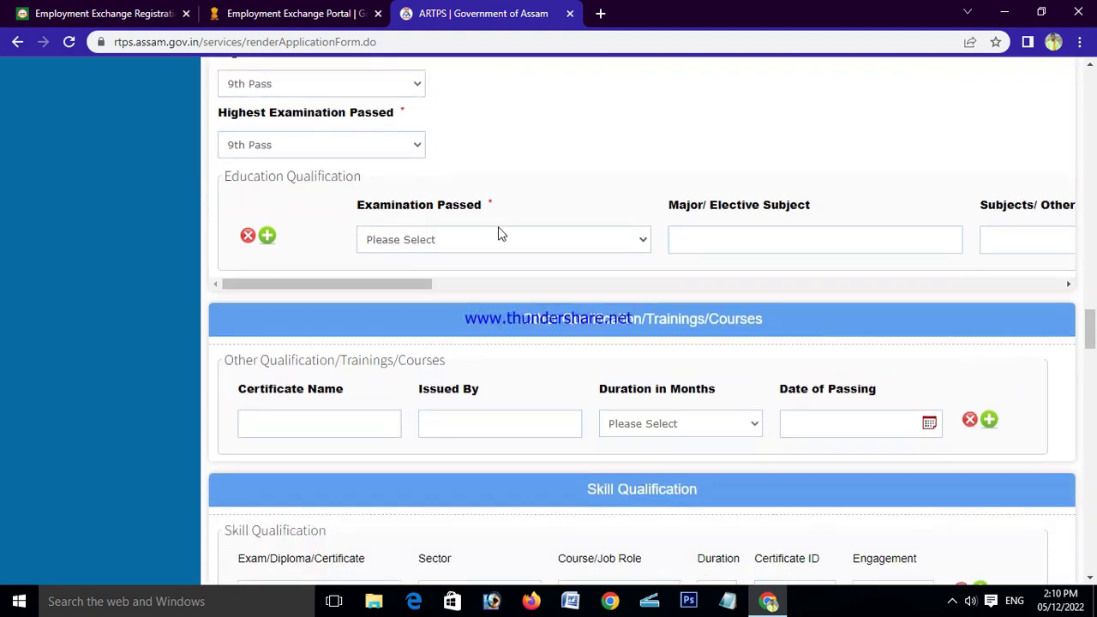
left_click(566, 243)
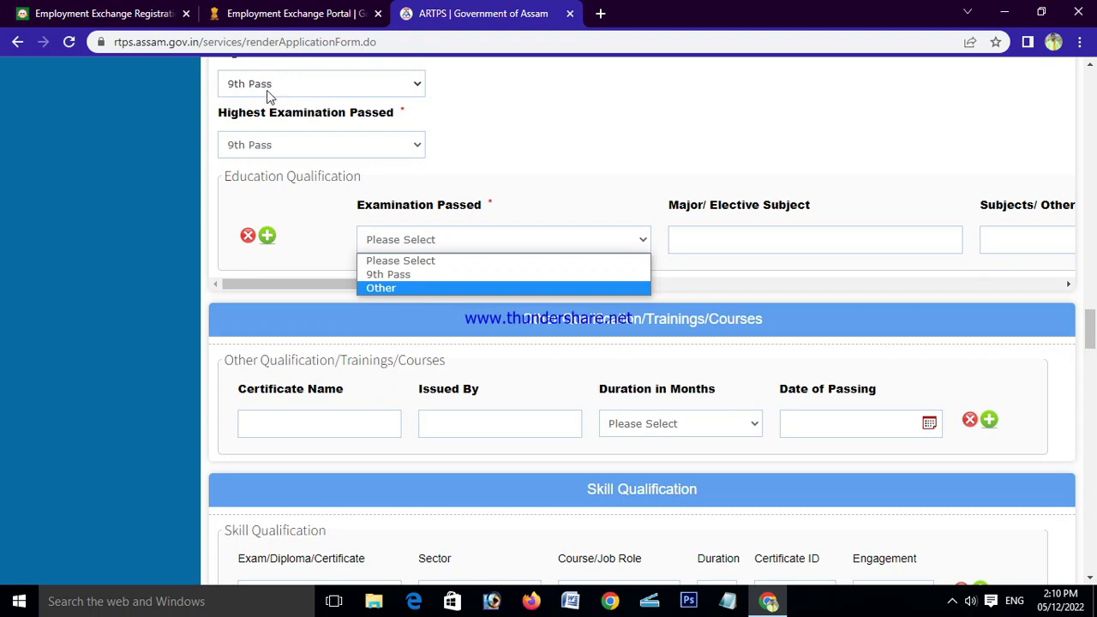
left_click(412, 274)
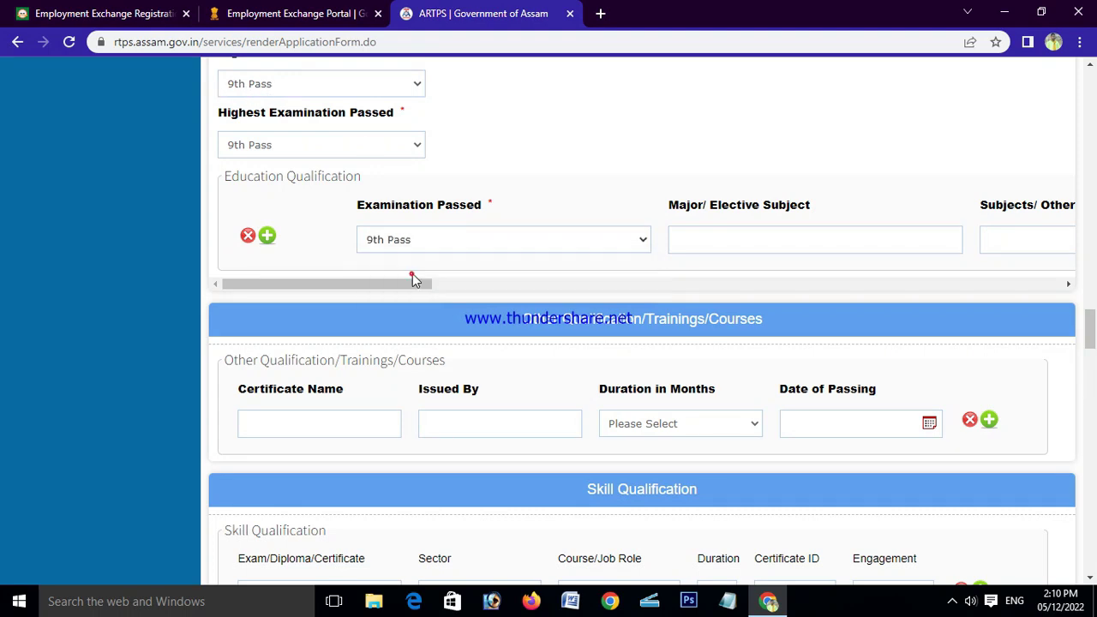
Step: Examine the first education qualification row's fields, from Major/ Elective Subject through % of Marks
left_click_drag(406, 285, 467, 286)
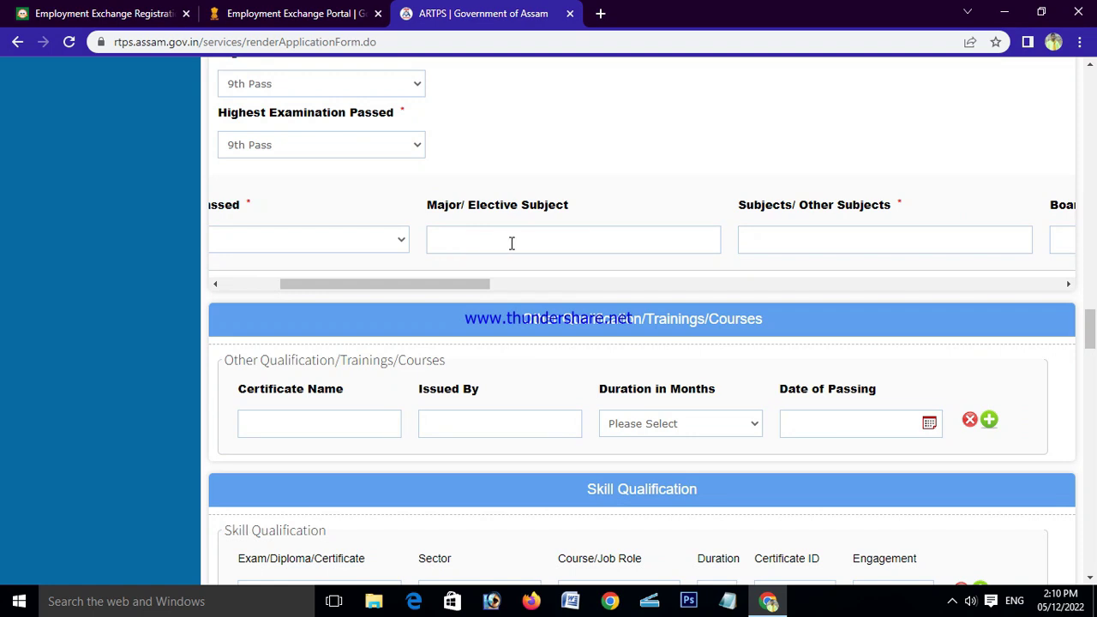
left_click_drag(443, 288, 541, 287)
left_click(572, 234)
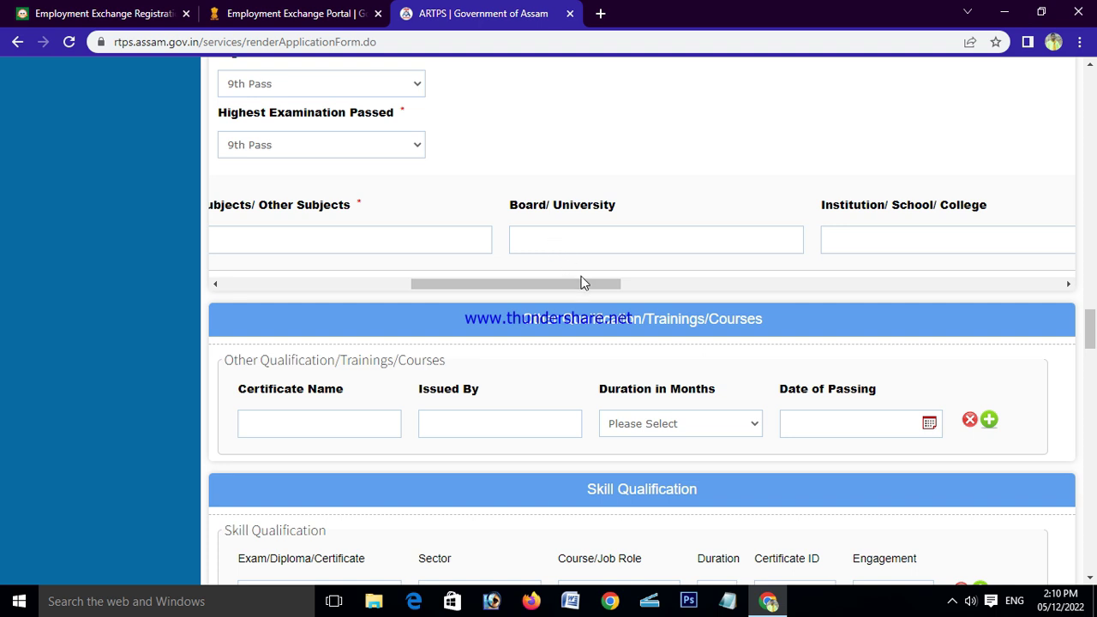
left_click_drag(577, 283, 661, 284)
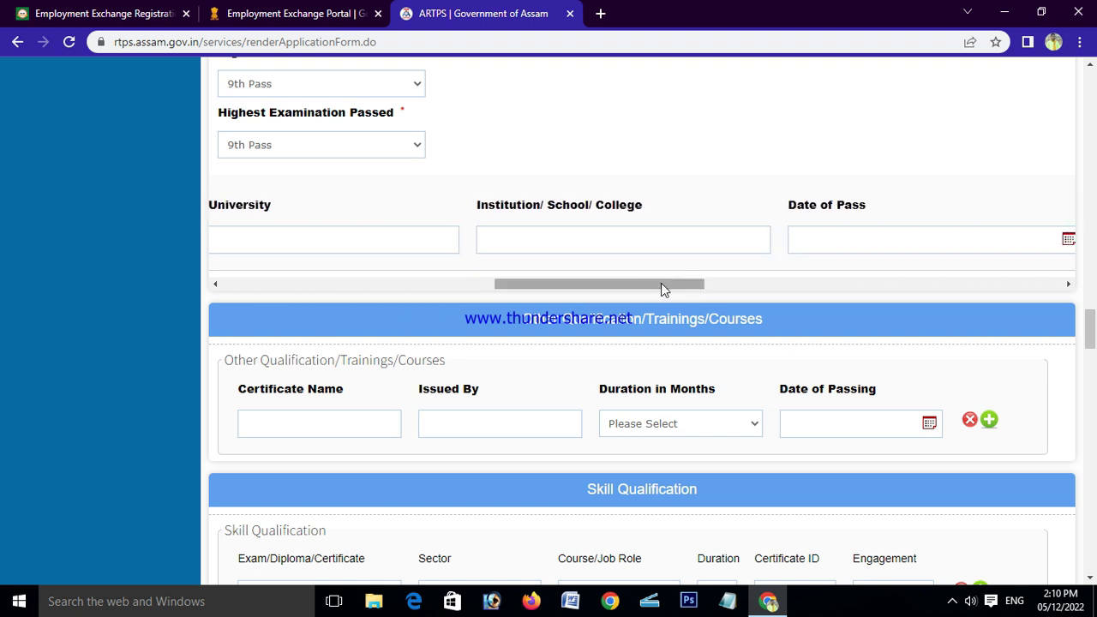
left_click(577, 240)
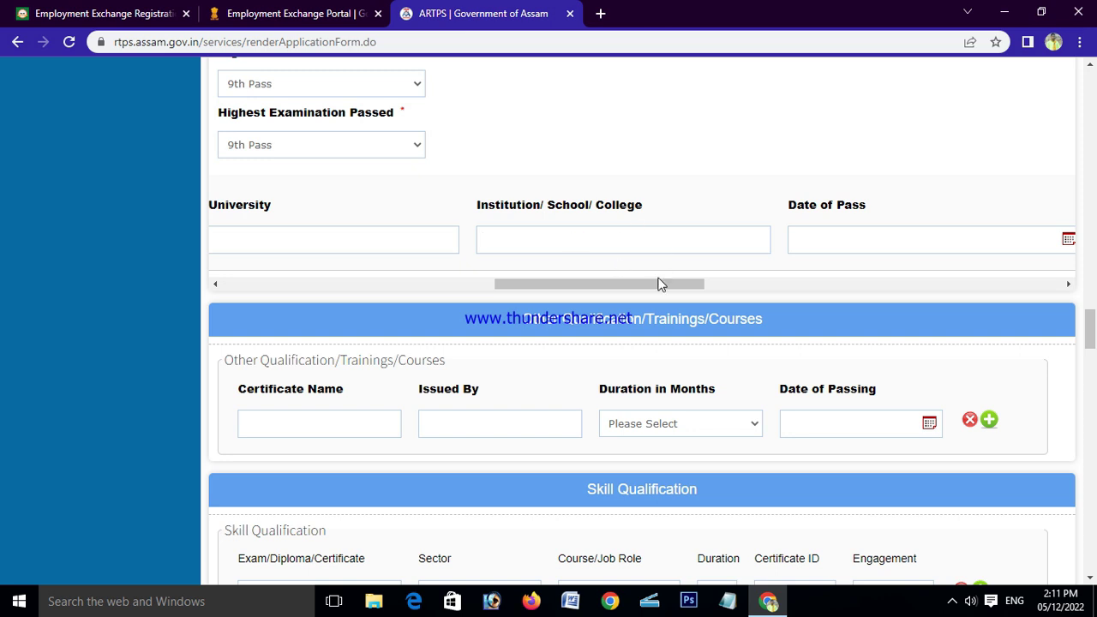
left_click_drag(636, 292, 744, 283)
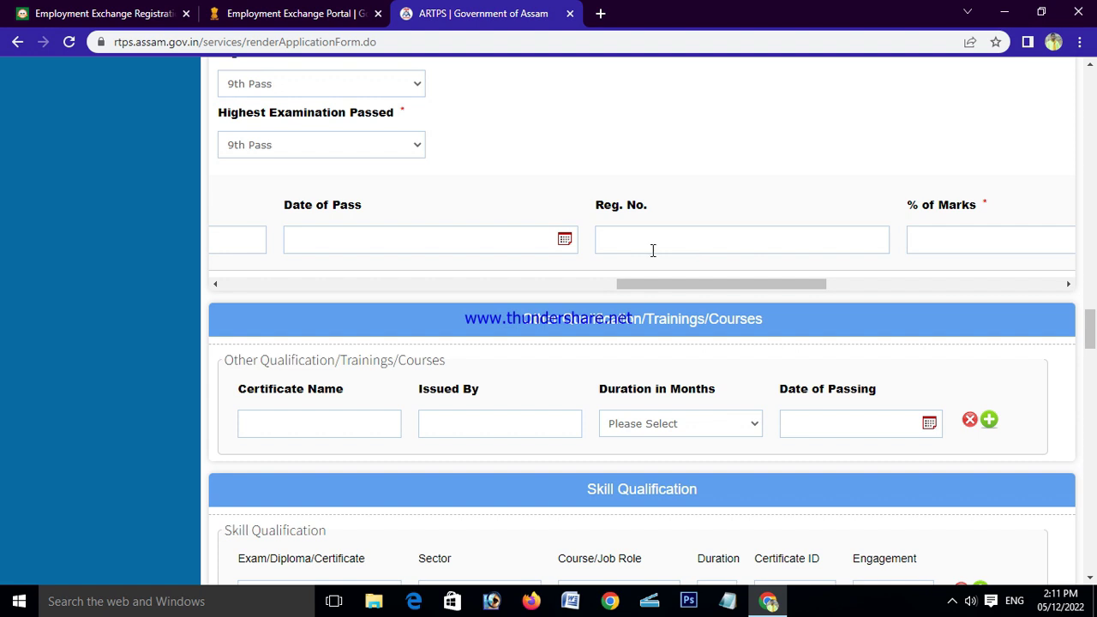
left_click_drag(720, 287, 764, 284)
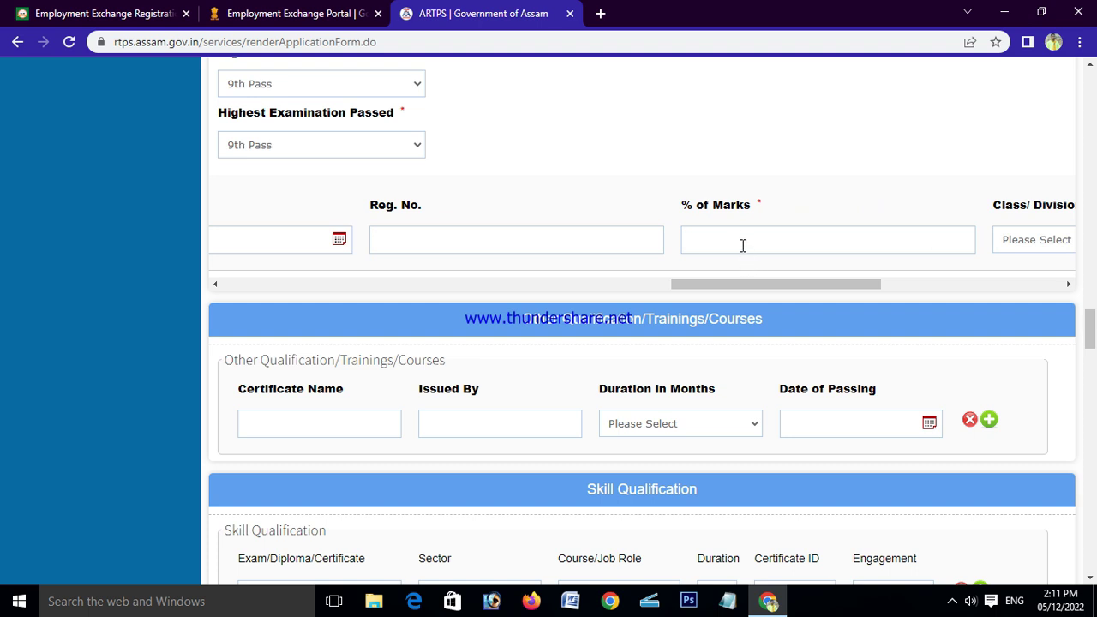
left_click_drag(782, 280, 806, 289)
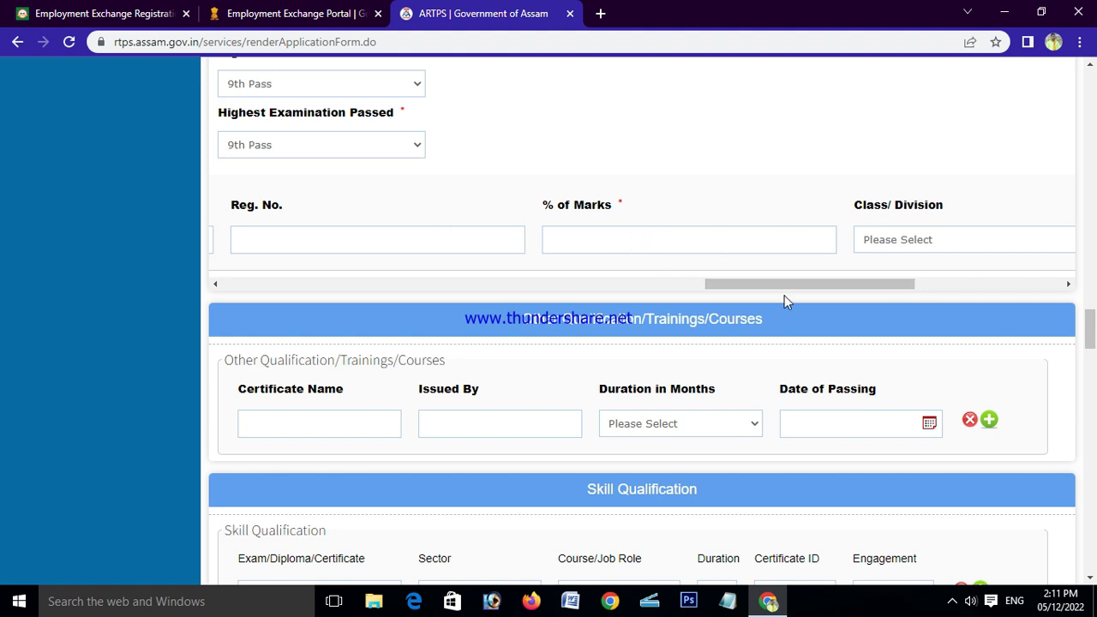
Step: Set the Class/ Division to 1st in the first education qualification row
left_click_drag(782, 286, 855, 291)
left_click(638, 242)
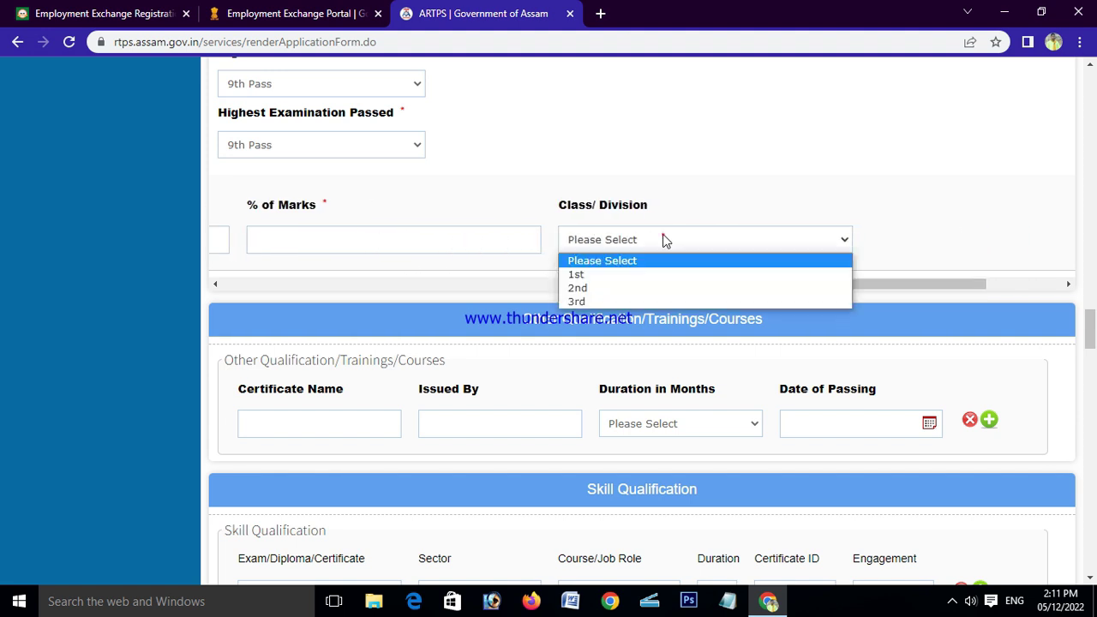
left_click(593, 276)
left_click_drag(793, 289, 66, 314)
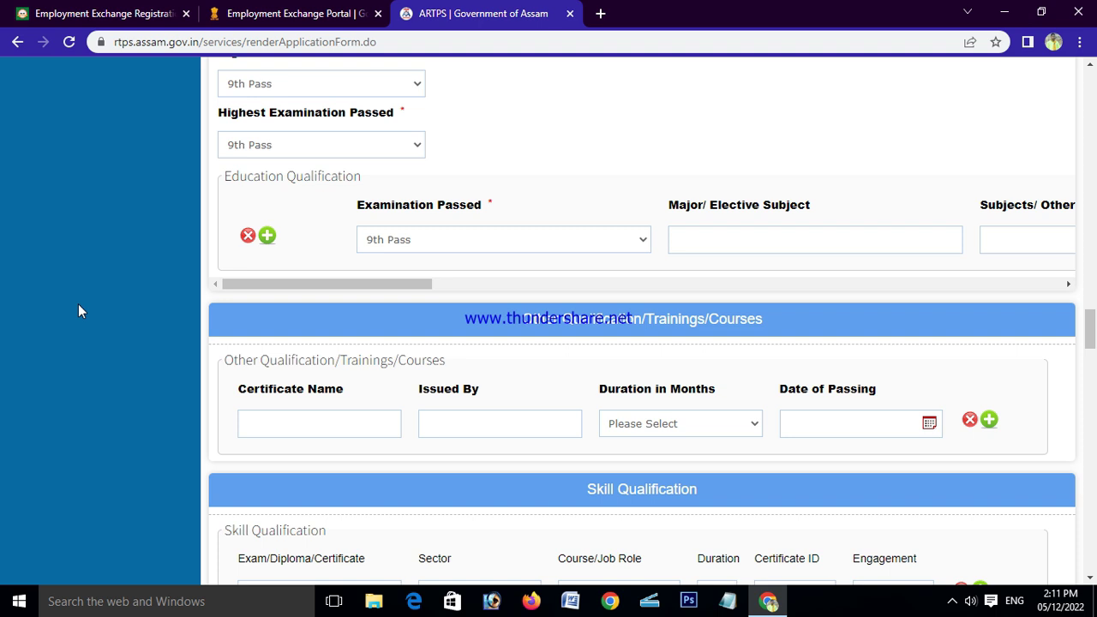
Step: Change the highest education level to Graduate and the highest examination passed to B. E. (Bachelor of Engineering)
left_click(260, 86)
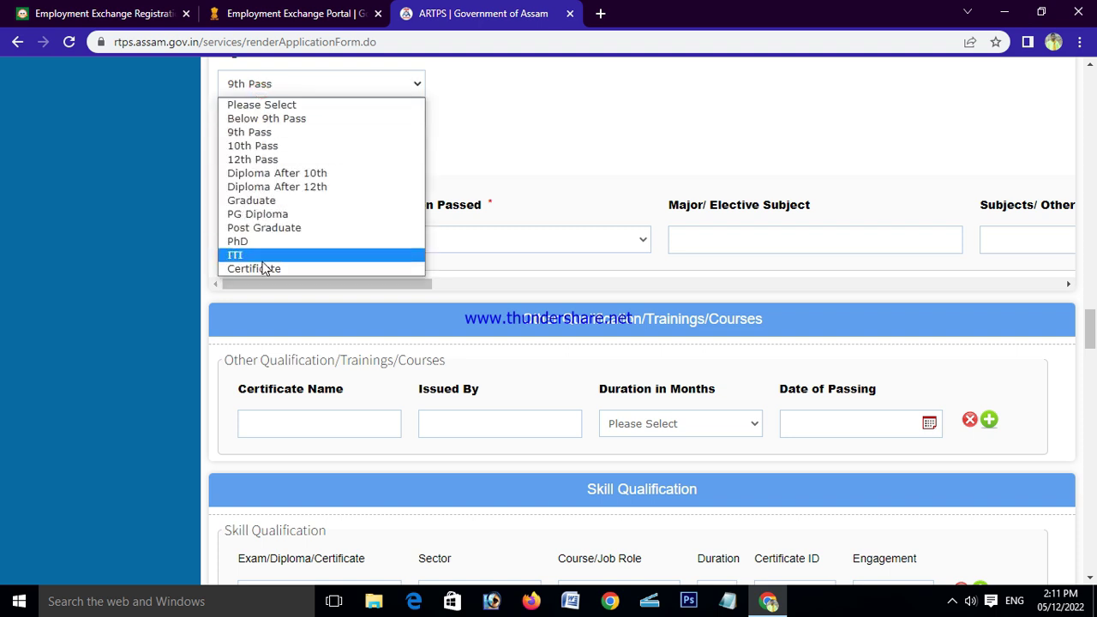
left_click(274, 206)
left_click(486, 132)
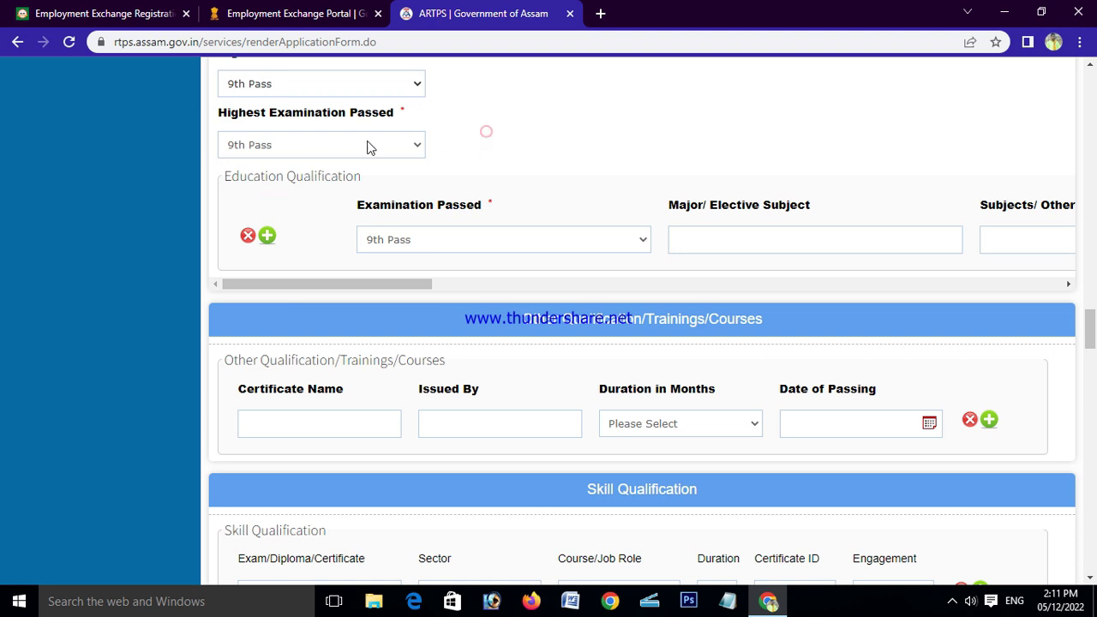
left_click(367, 147)
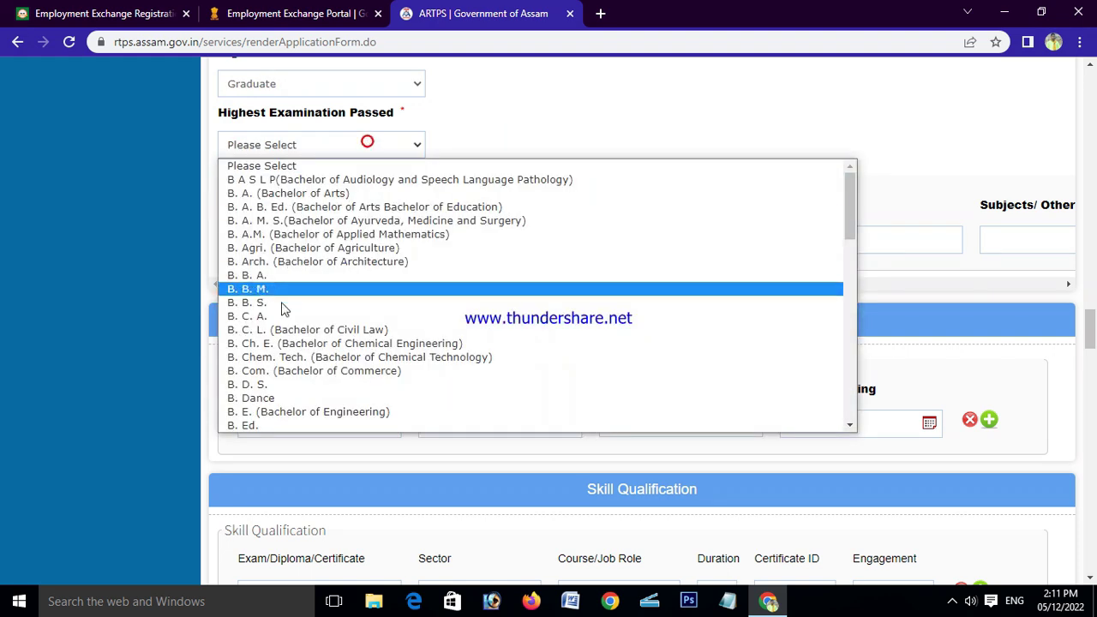
left_click(313, 413)
Step: Set the first qualification row's examination to 10th Pass and look over that row's remaining fields
left_click(513, 239)
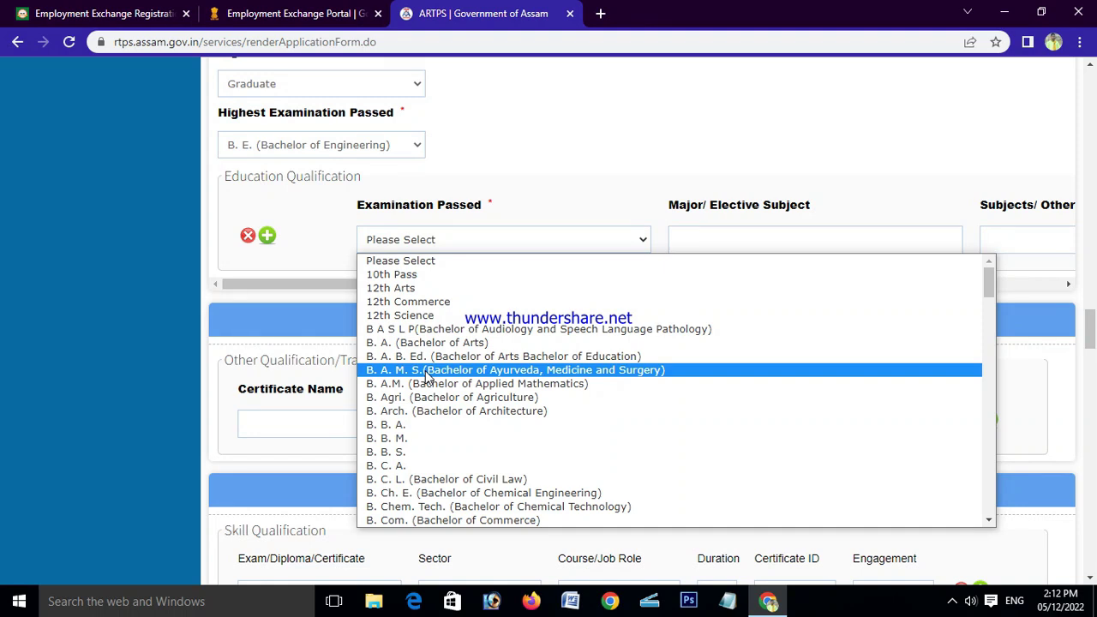
left_click(438, 276)
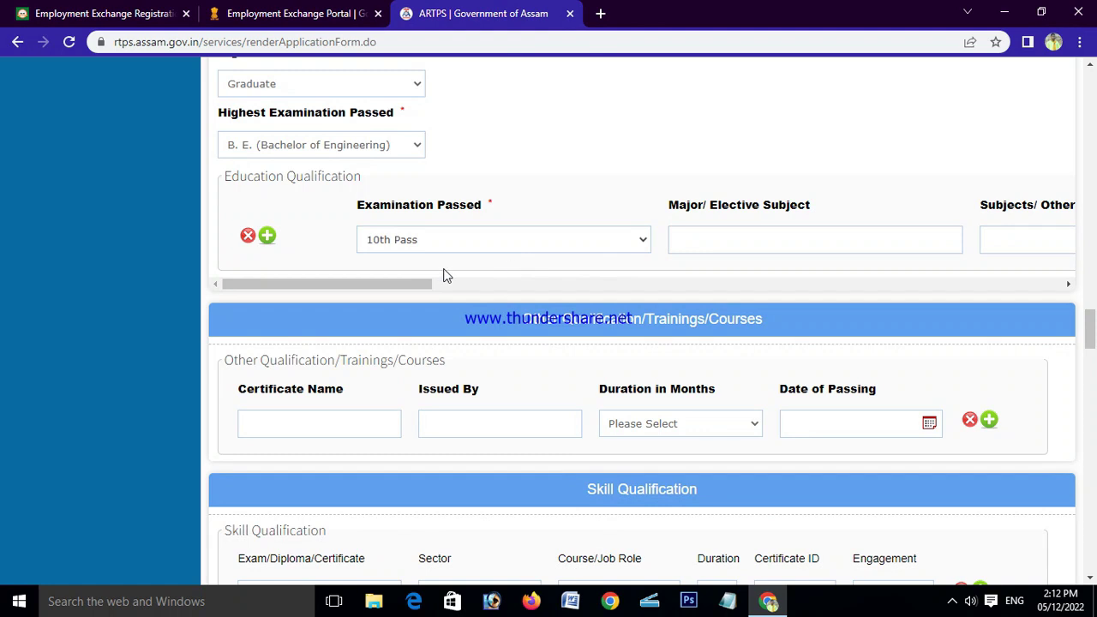
left_click_drag(429, 286, 814, 287)
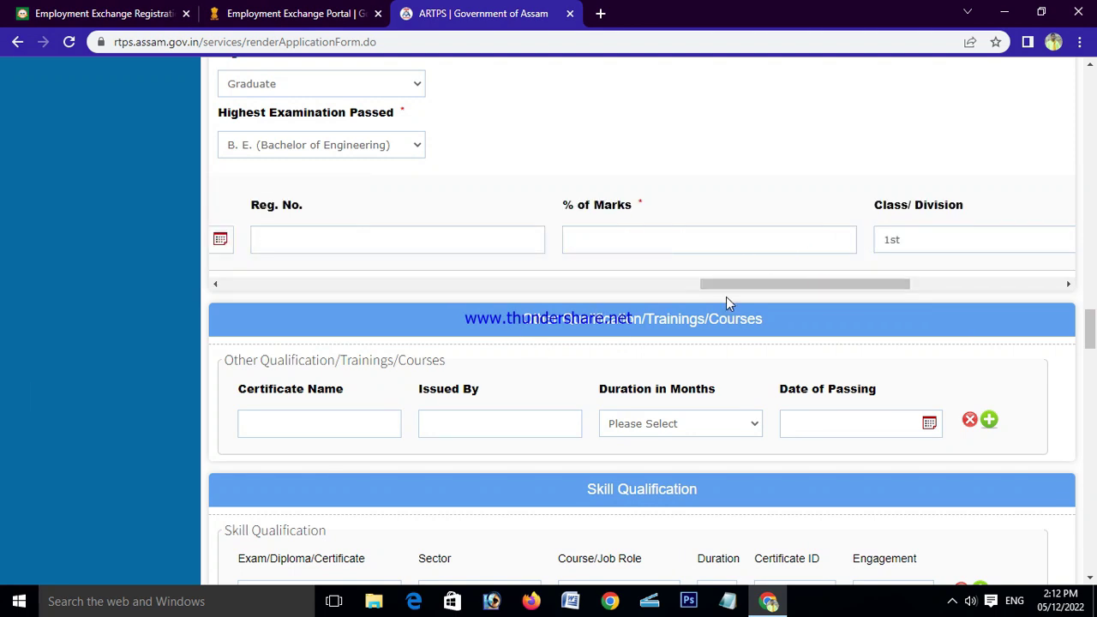
left_click_drag(755, 287, 191, 306)
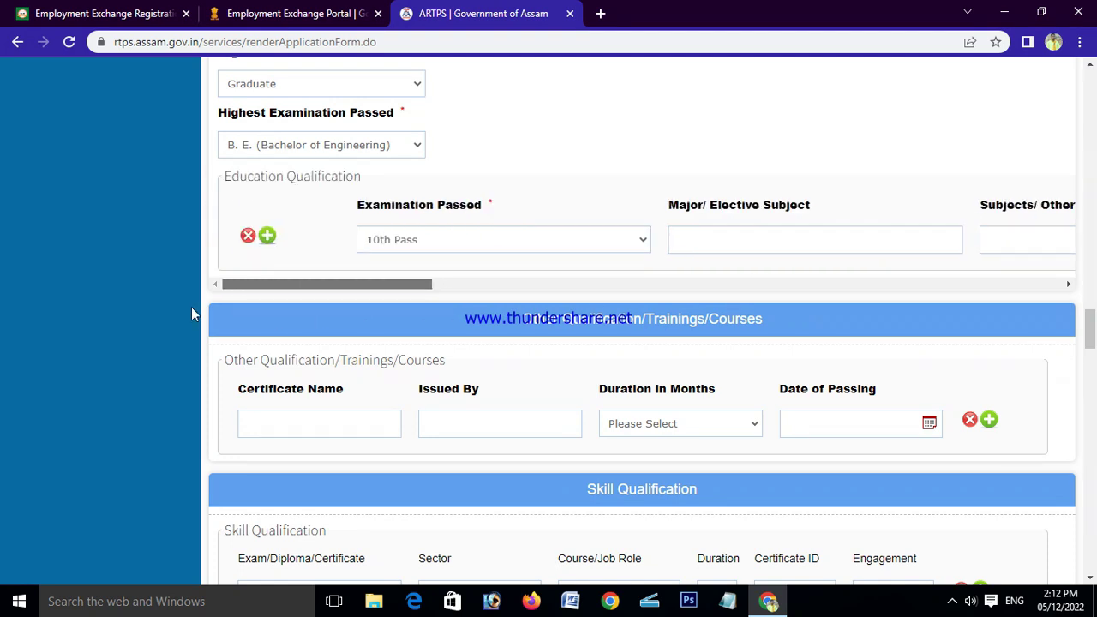
Step: Add a second education qualification row with 12th Arts as the examination passed
left_click(266, 236)
left_click(470, 275)
key("Escape")
left_click(433, 326)
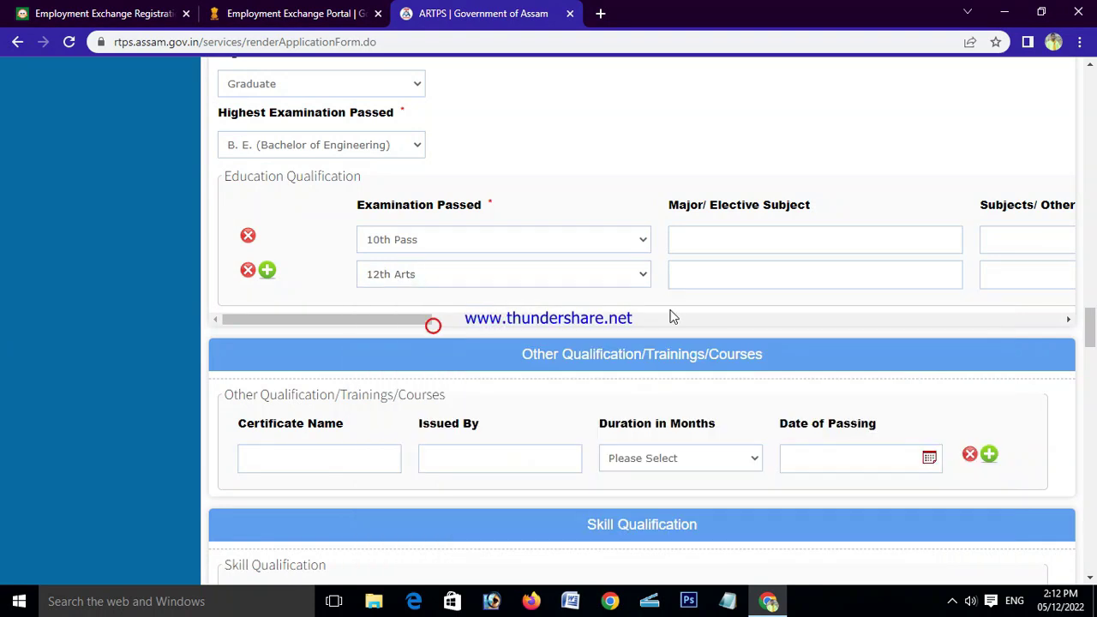
Step: Add a third education qualification row with 12th Science as the examination passed
left_click(267, 271)
left_click(463, 312)
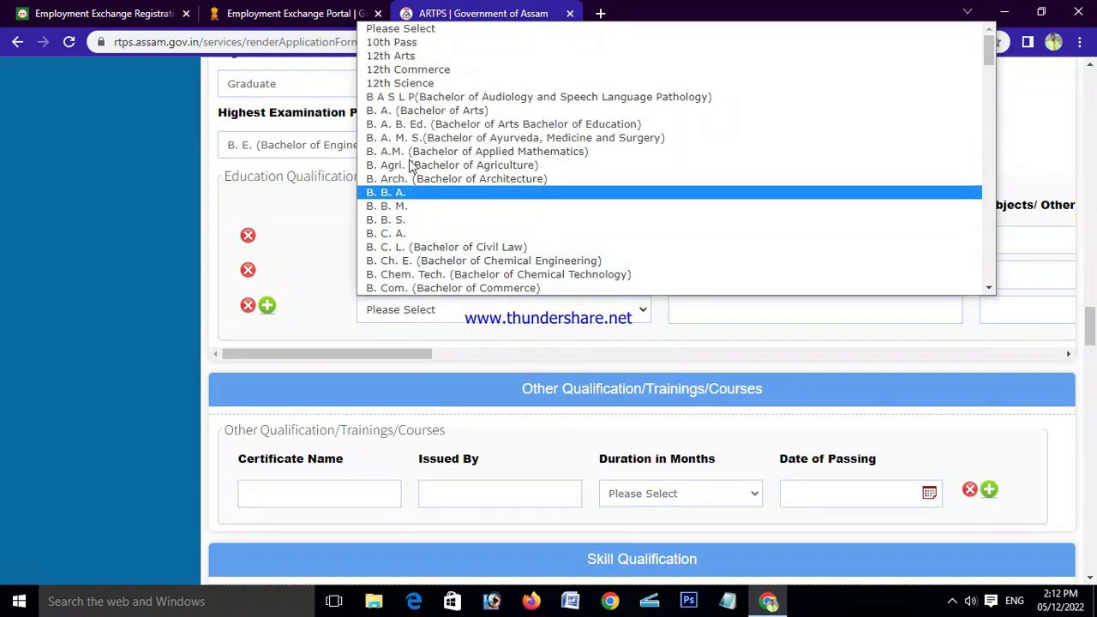
left_click(400, 83)
left_click_drag(382, 354, 190, 356)
Step: Set the current employment status to Unemployed in the work experience section, leaving the training and skill fields blank
scroll(598, 311, "down", 4)
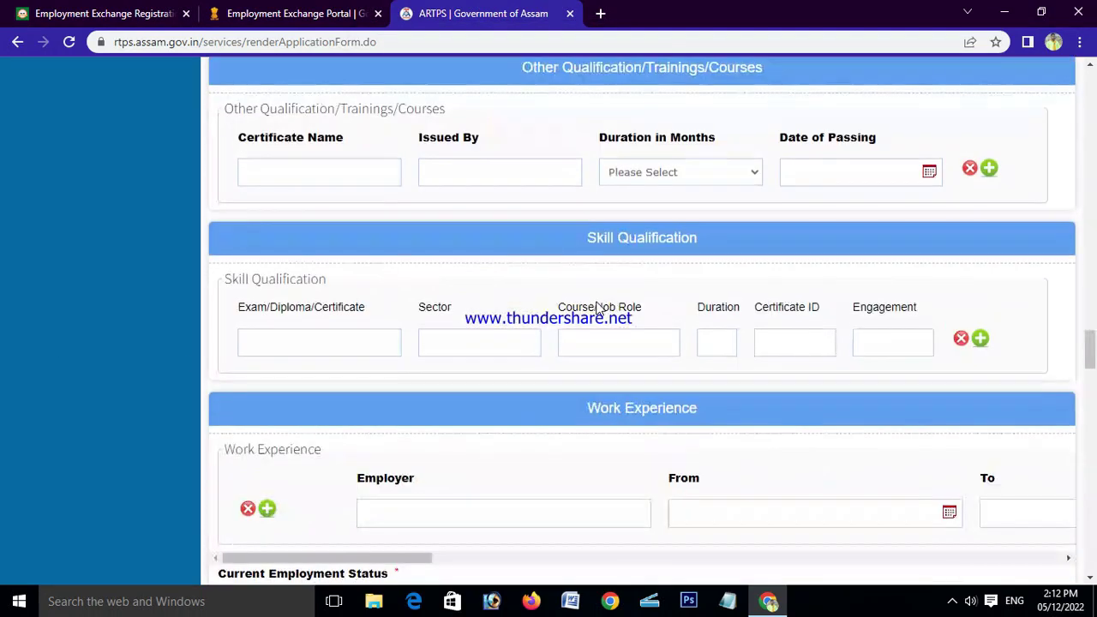
scroll(588, 300, "up", 1)
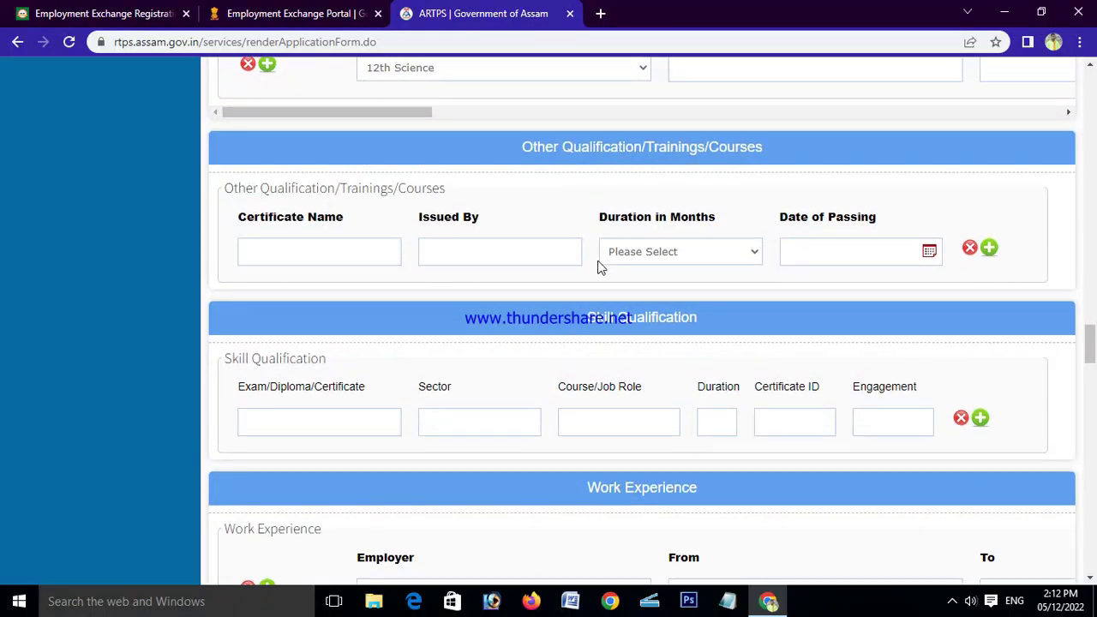
scroll(600, 261, "down", 5)
scroll(500, 253, "up", 1)
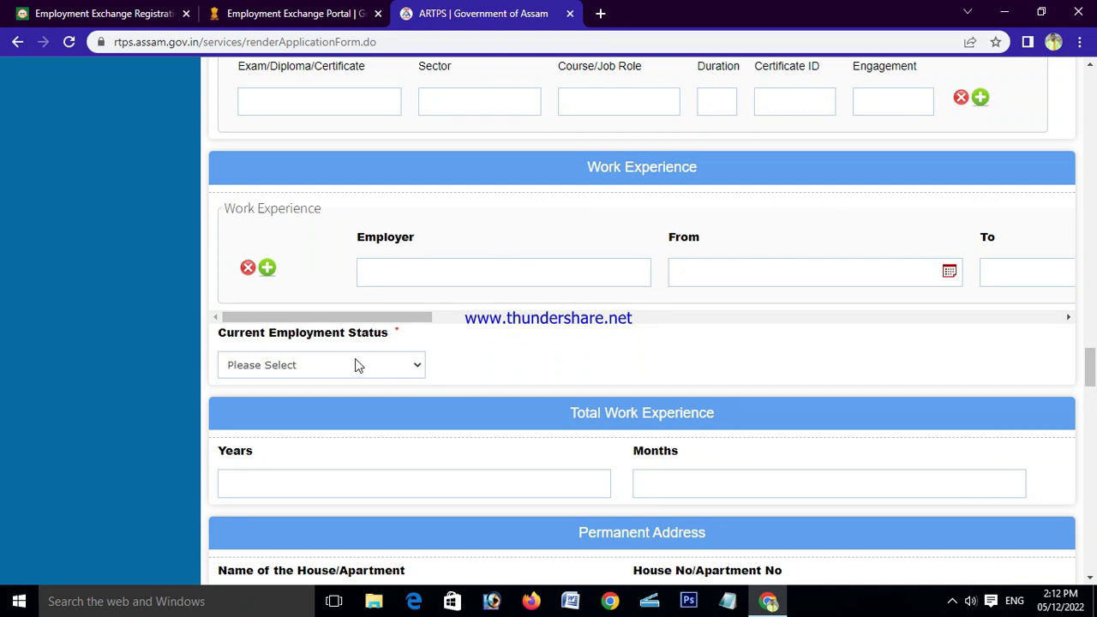
left_click(384, 368)
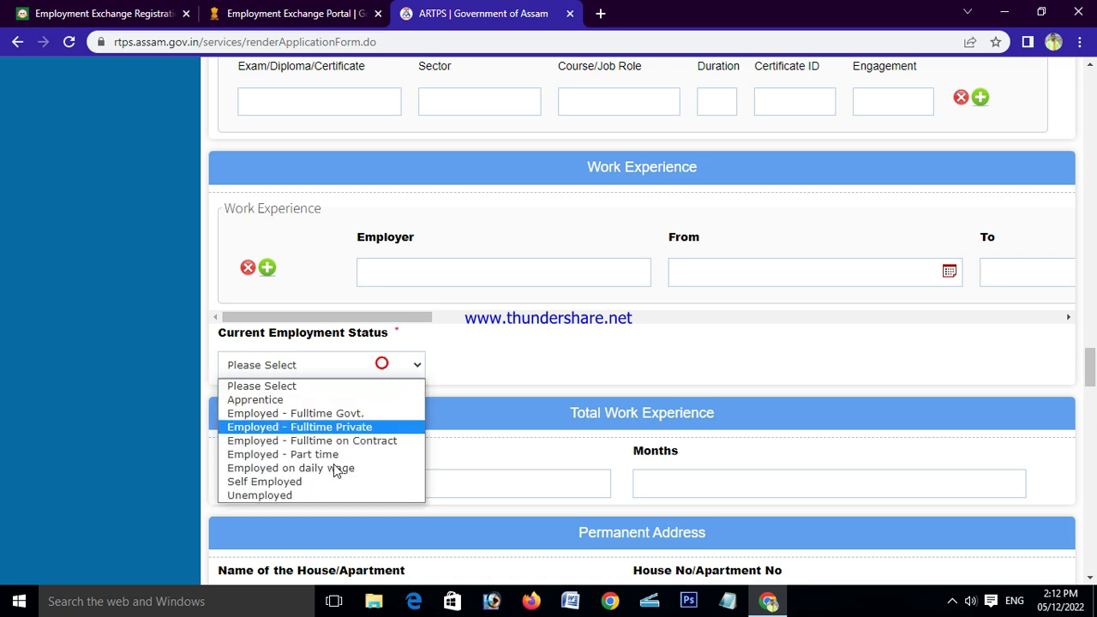
left_click(282, 497)
Step: Set the permanent address's district to BONGAIGAON and its sub-division to North Salmara
scroll(473, 363, "down", 1)
scroll(482, 354, "down", 4)
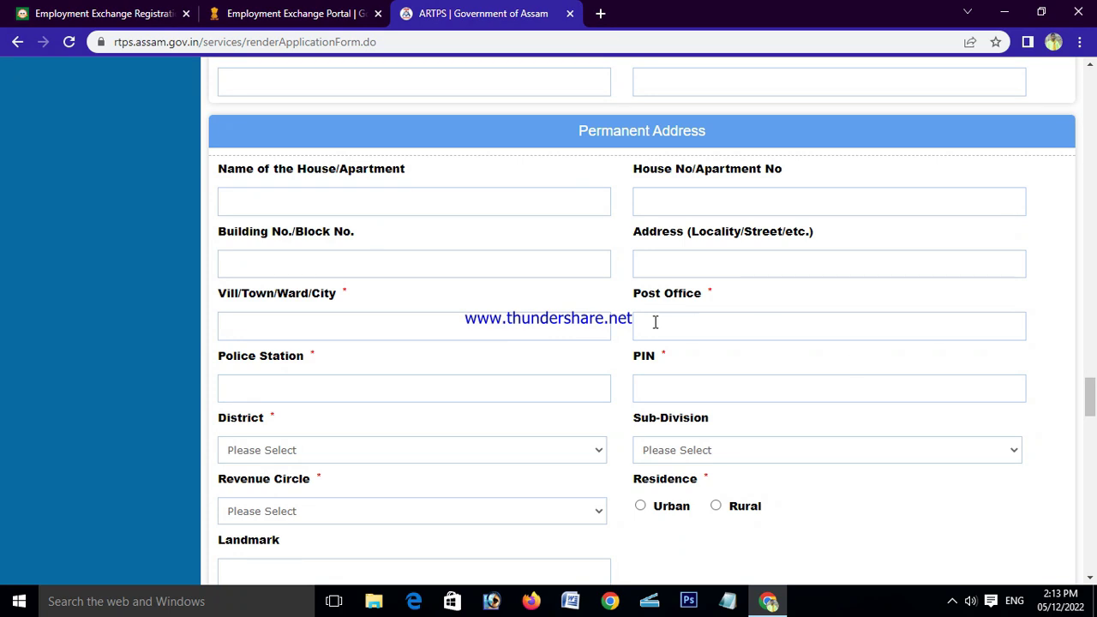
scroll(341, 284, "down", 1)
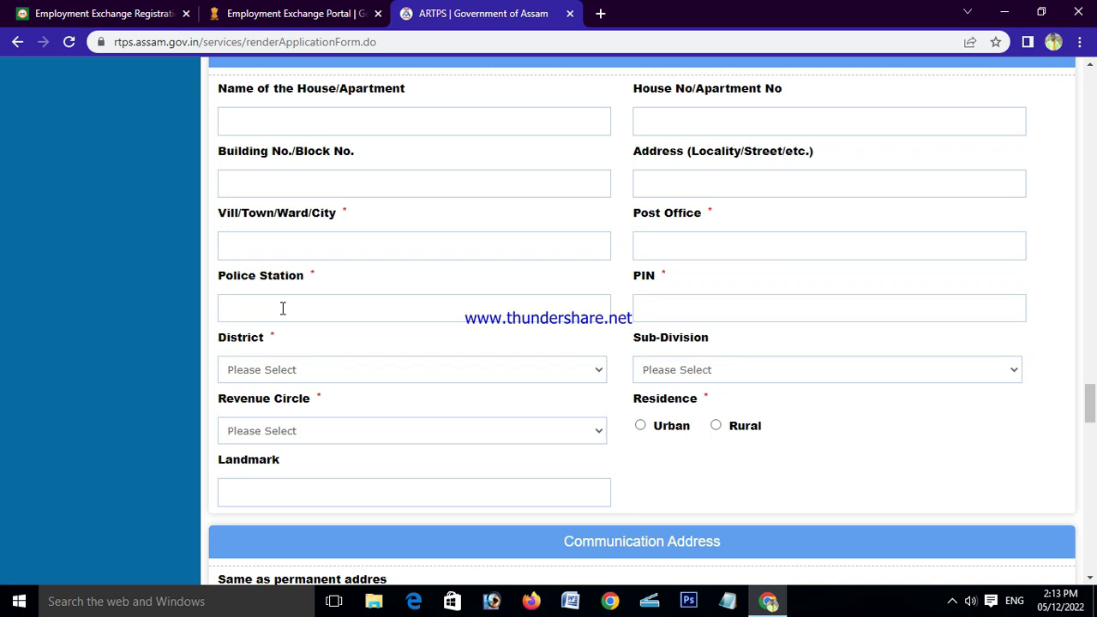
left_click(323, 370)
key("Escape")
scroll(411, 326, "down", 2)
left_click(705, 208)
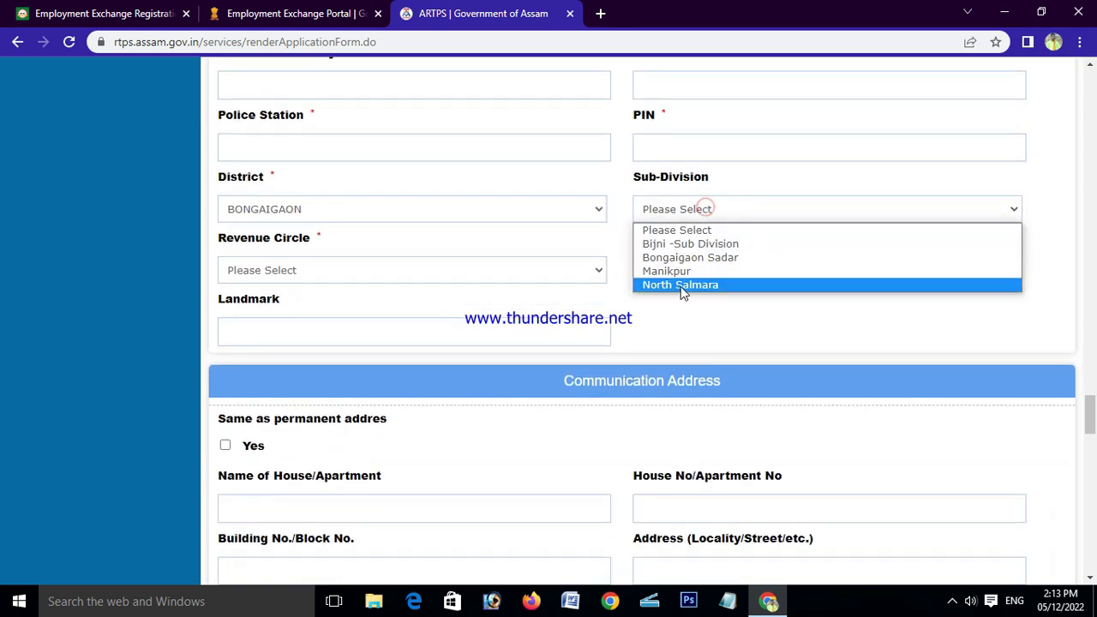
left_click(684, 285)
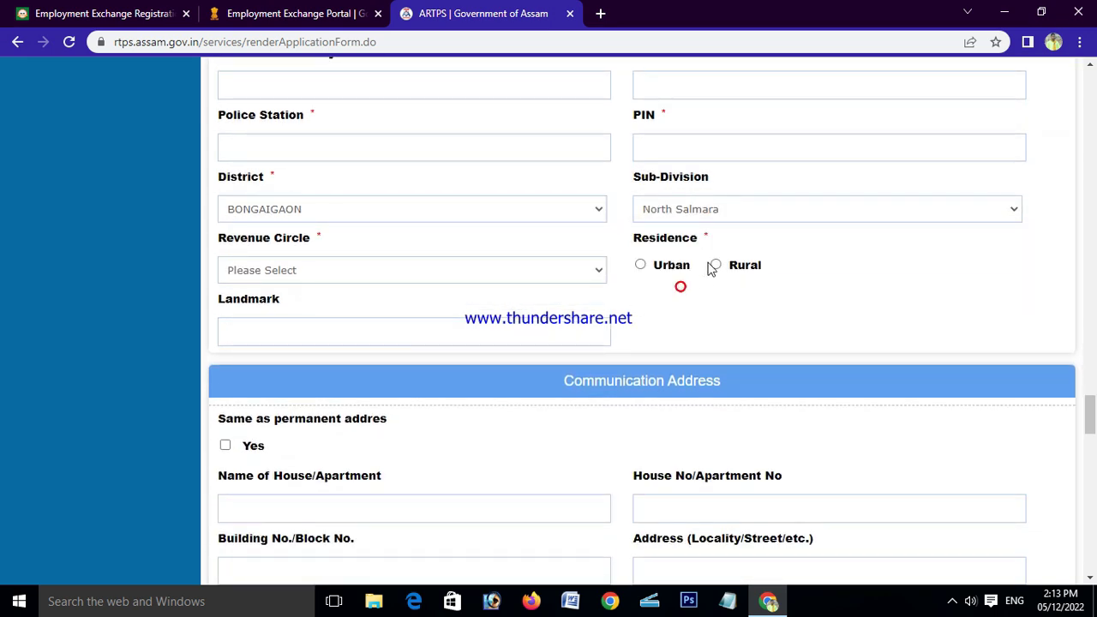
Step: Set the permanent address's revenue circle to Srijangram and its residence type to Rural
left_click(337, 270)
left_click(281, 348)
left_click(715, 266)
Step: Mark the communication address as the same as the permanent address
scroll(608, 255, "down", 1)
scroll(608, 255, "down", 1)
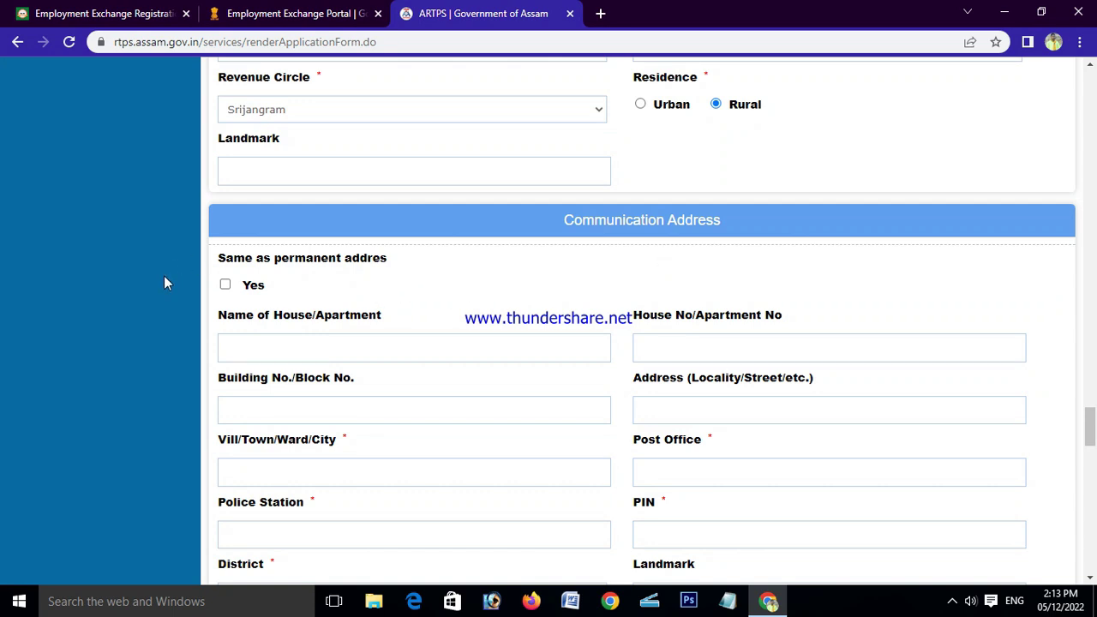
left_click(226, 286)
Step: Enter ENGLISH as the first known language with the Read, Write and Speak options enabled
scroll(544, 364, "down", 1)
scroll(544, 364, "down", 5)
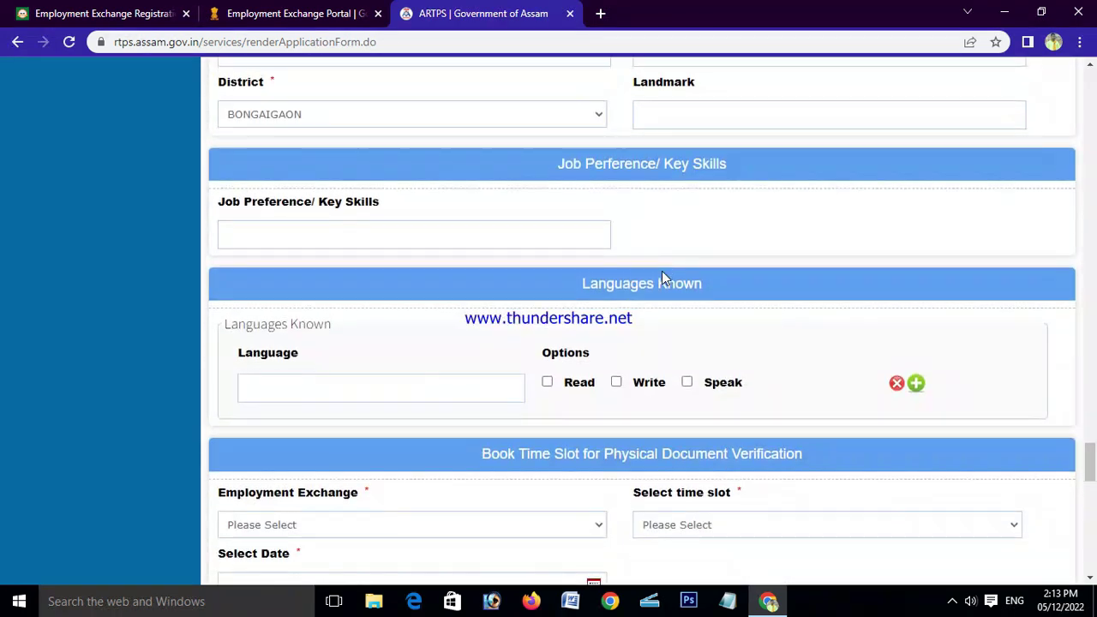
scroll(652, 275, "down", 1)
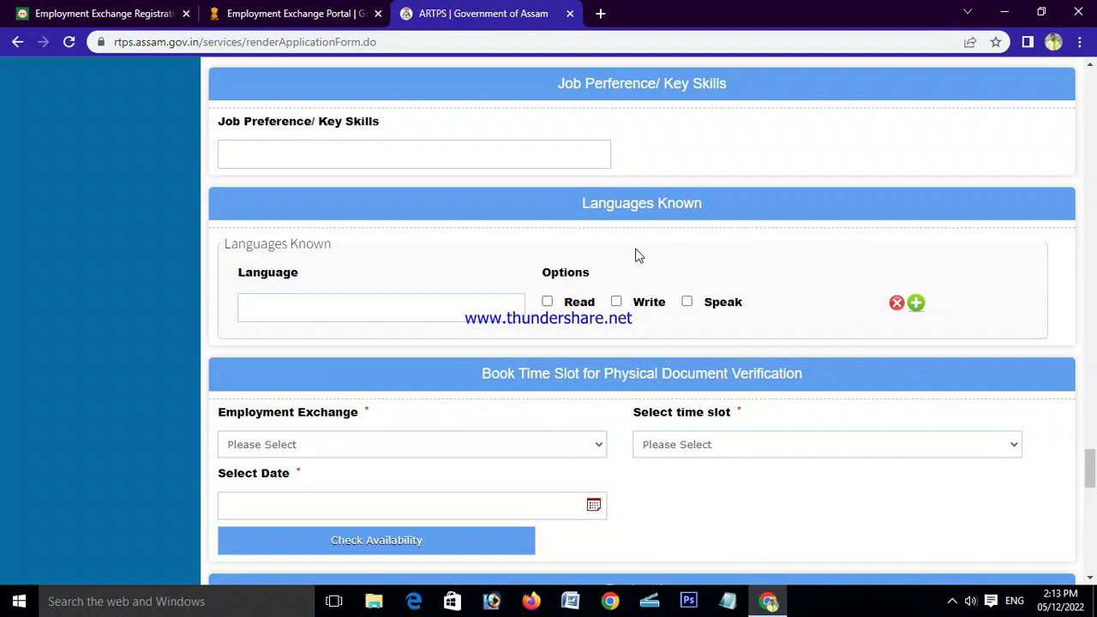
scroll(639, 250, "down", 1)
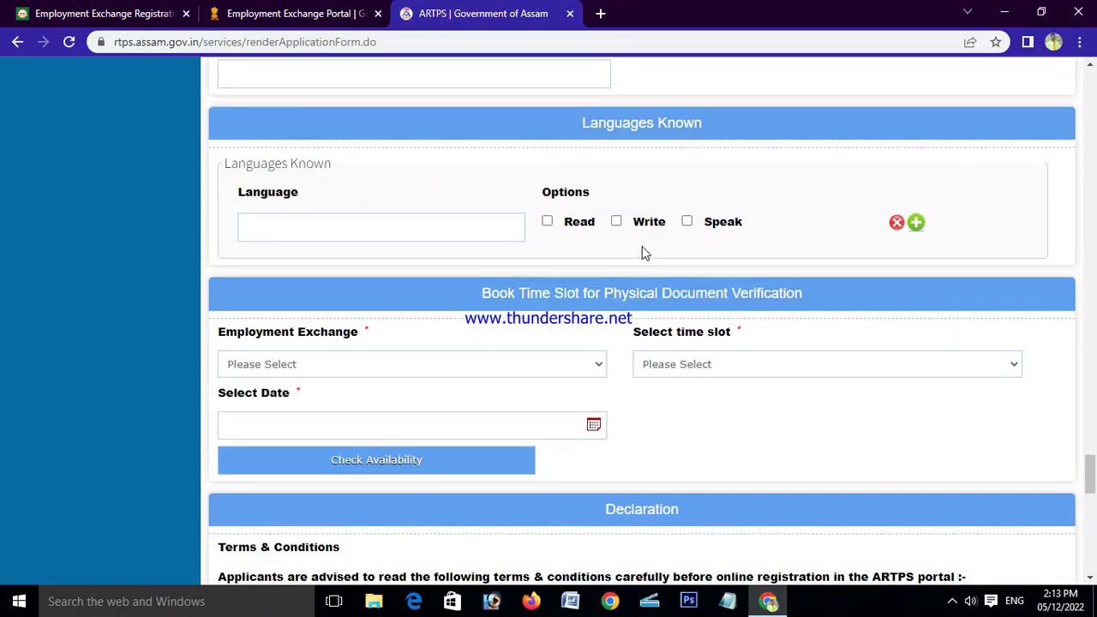
left_click(568, 222)
left_click(616, 221)
left_click(687, 221)
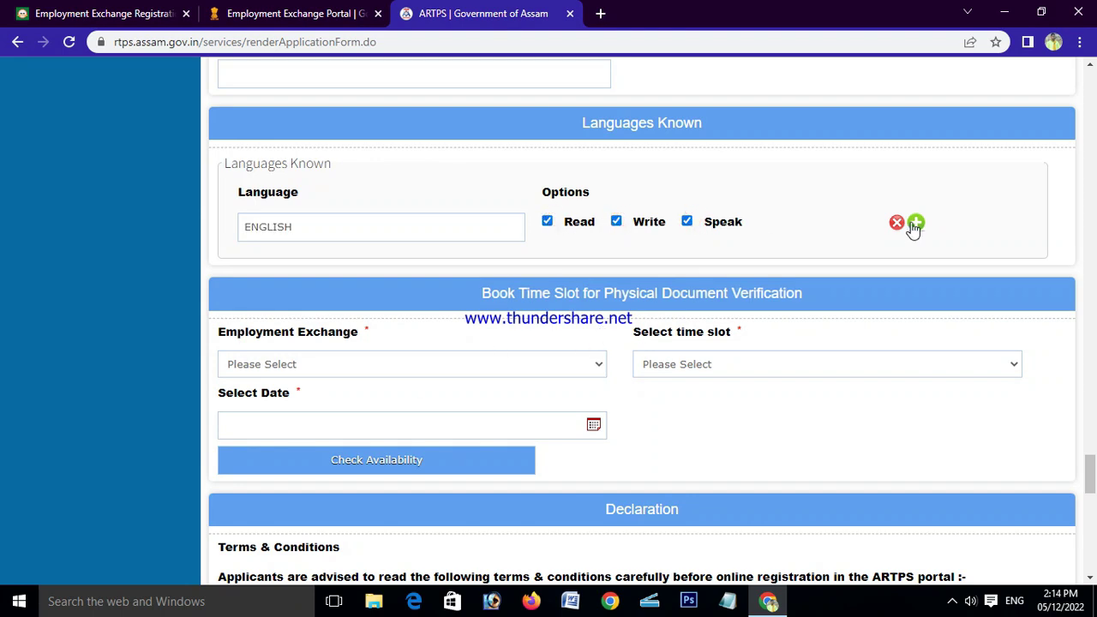
Step: Add a second known-language row with Read, Write and Speak enabled, leaving the language name blank
left_click(917, 224)
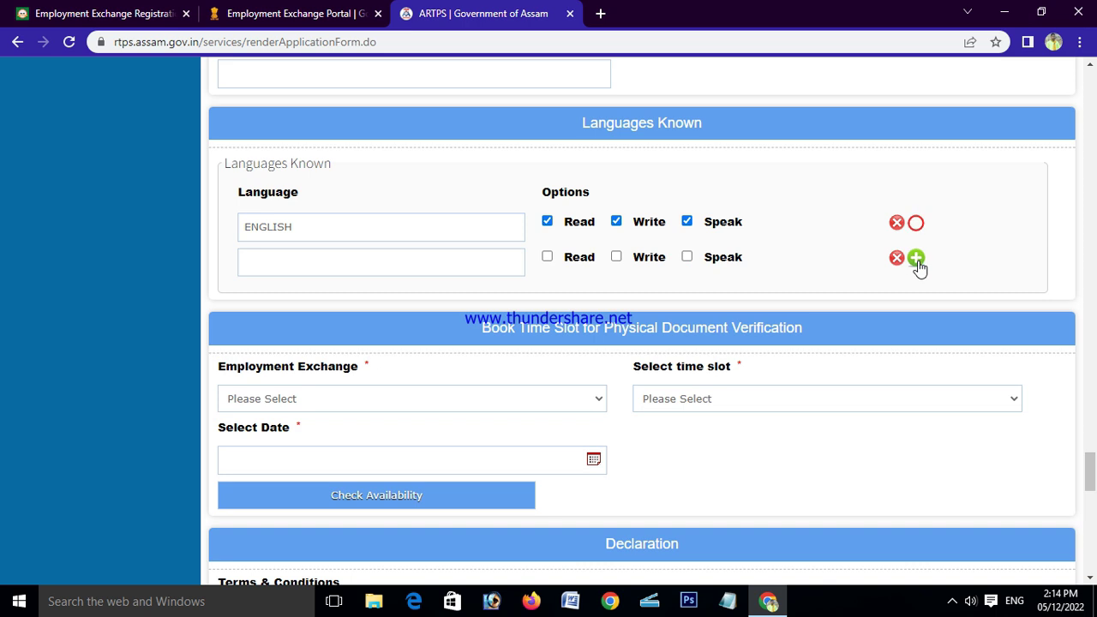
left_click(288, 268)
left_click(548, 257)
left_click(616, 258)
left_click(688, 259)
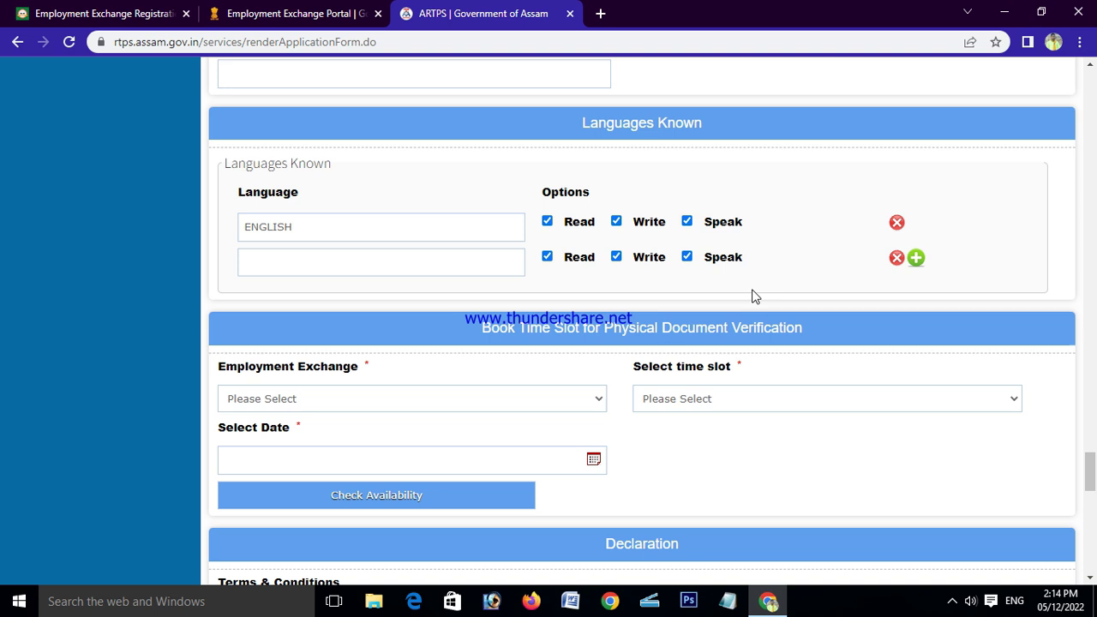
Step: For physical document verification, select District Employment Exchange- Bongaigaon and the 12:00 AM - 1:00 PM time slot
scroll(667, 347, "down", 3)
scroll(537, 257, "up", 1)
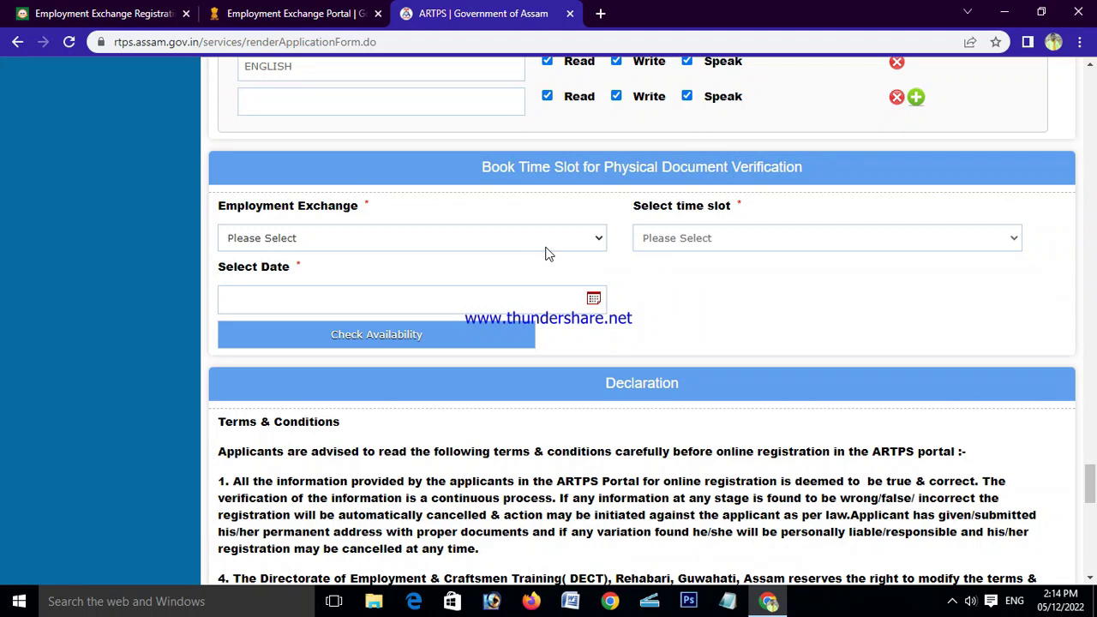
left_click(468, 240)
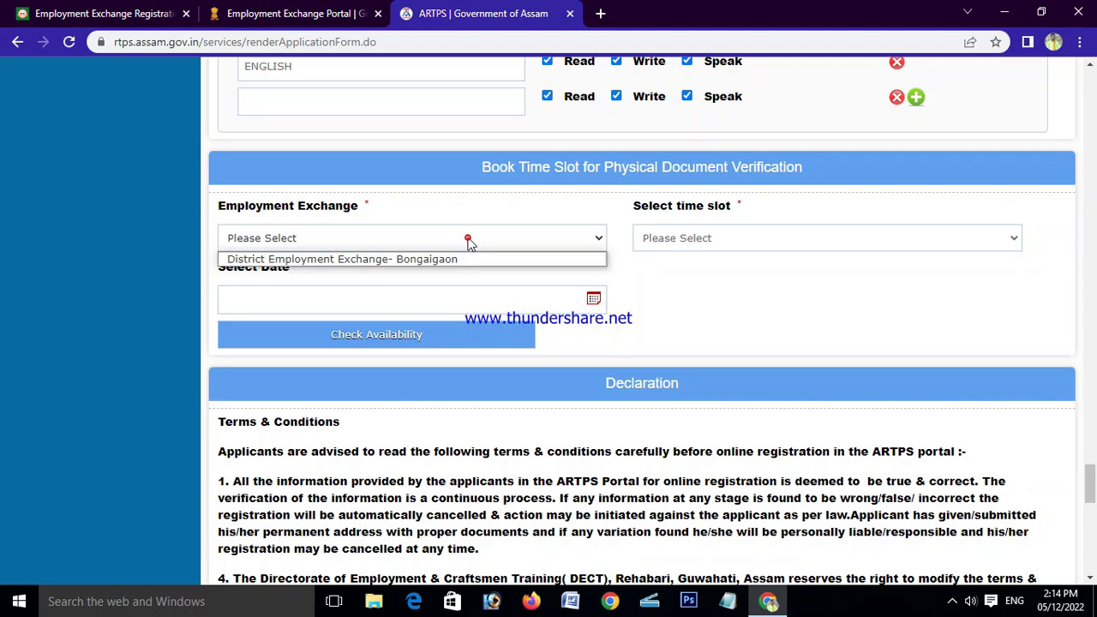
left_click(385, 259)
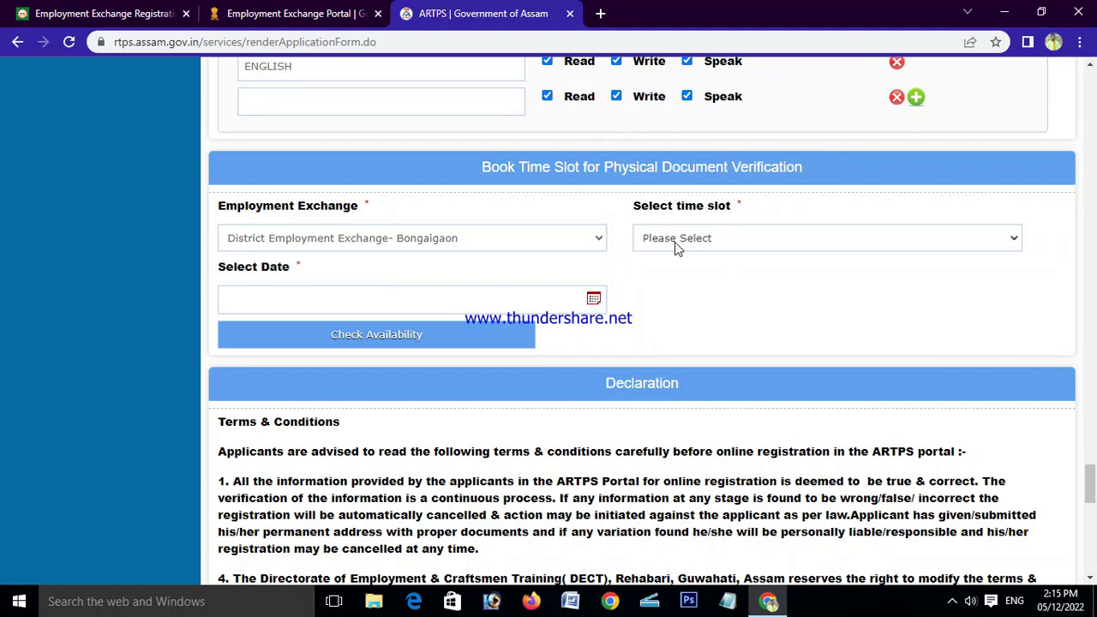
left_click(846, 243)
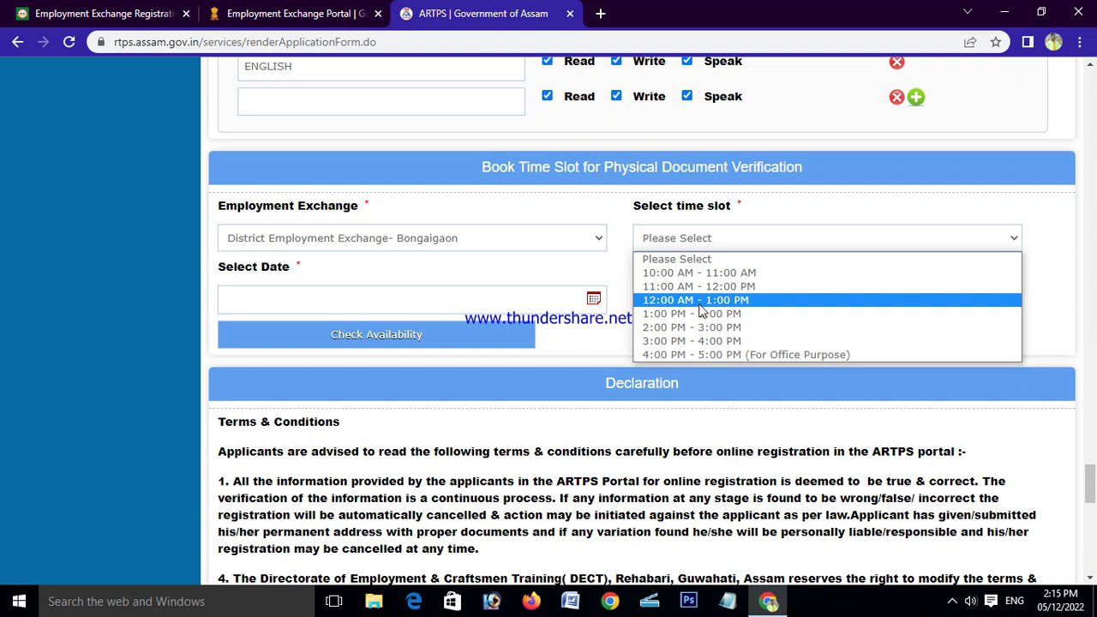
left_click(701, 306)
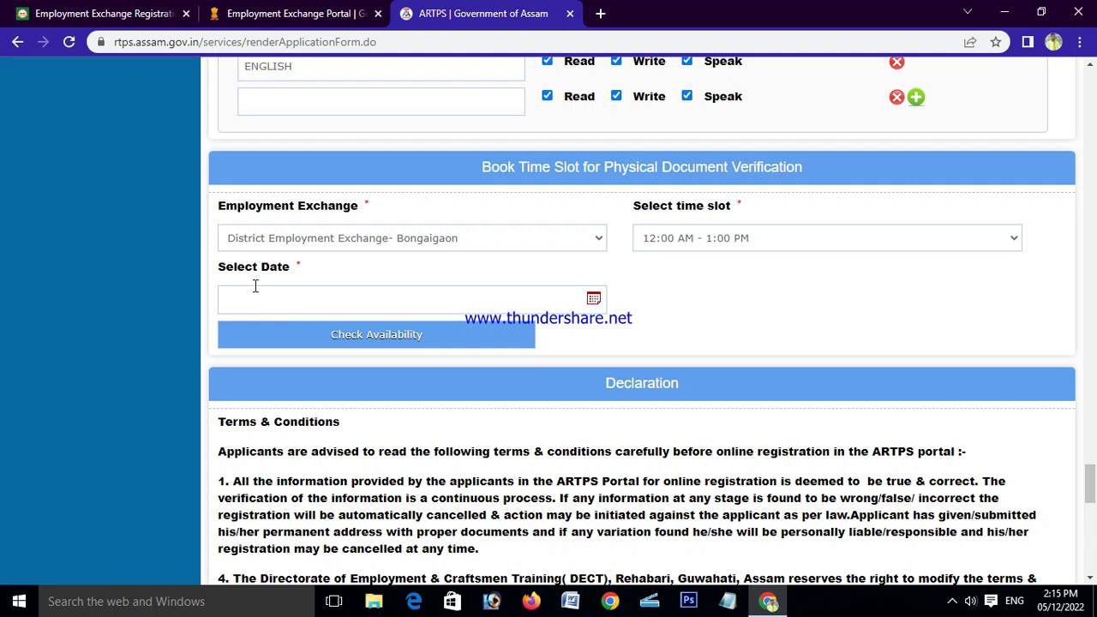
Step: Set the document verification date to 18/05/2022 and check the slot's availability
left_click(593, 298)
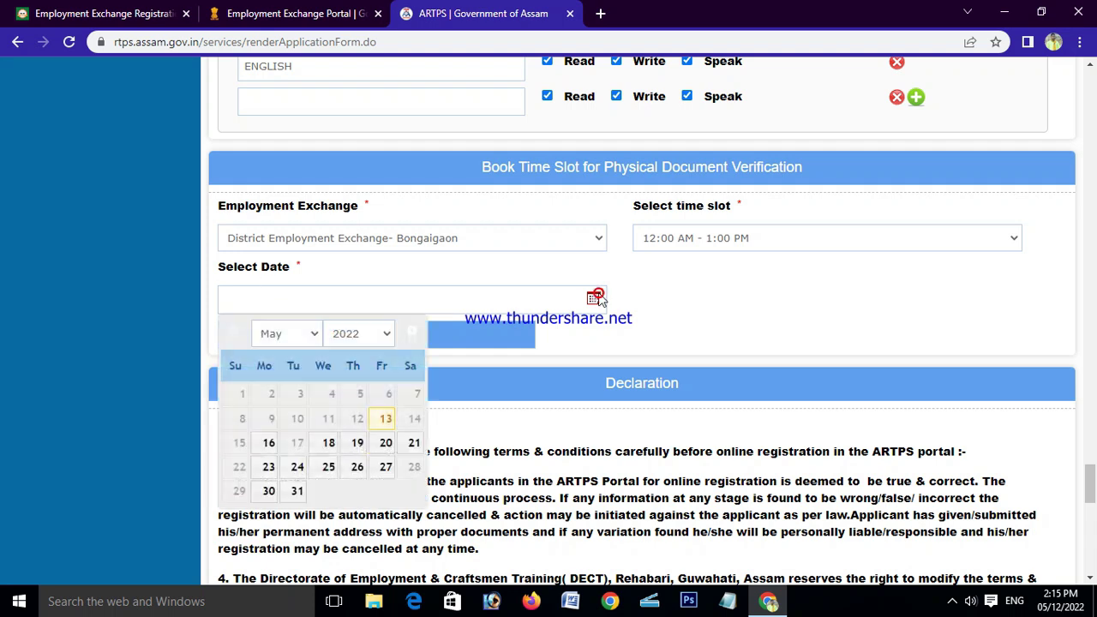
left_click(358, 334)
left_click(355, 355)
left_click(288, 337)
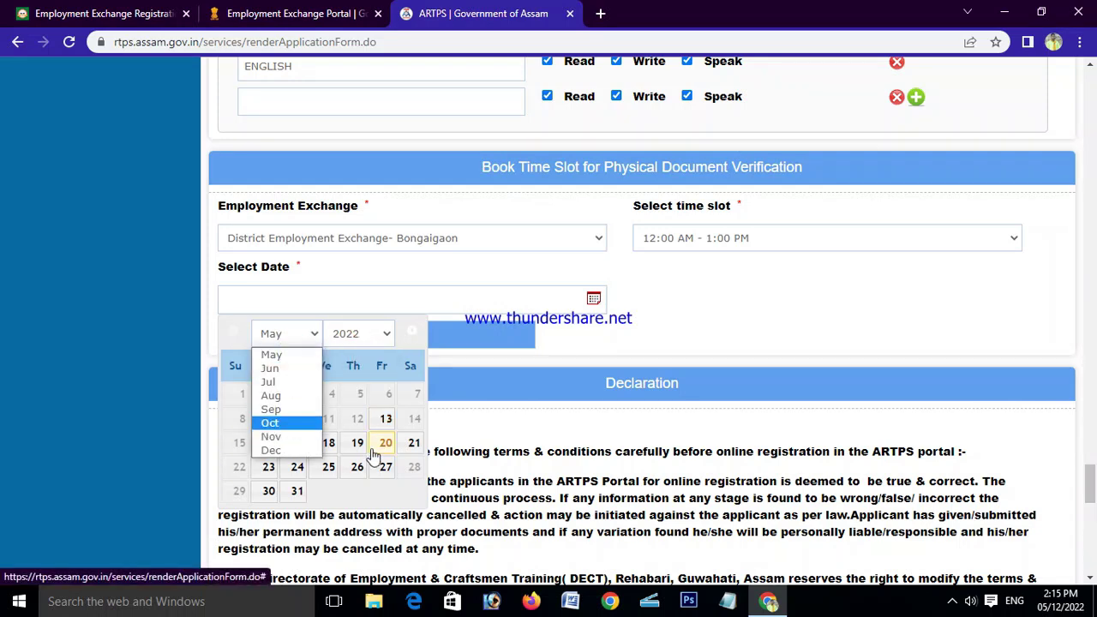
left_click(329, 444)
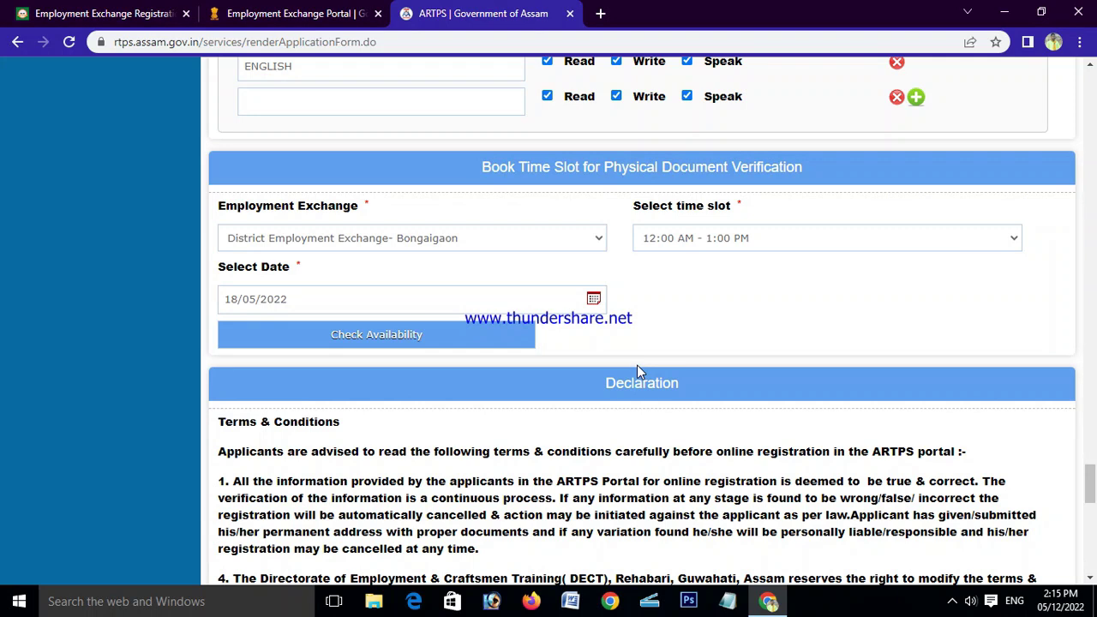
left_click(389, 337)
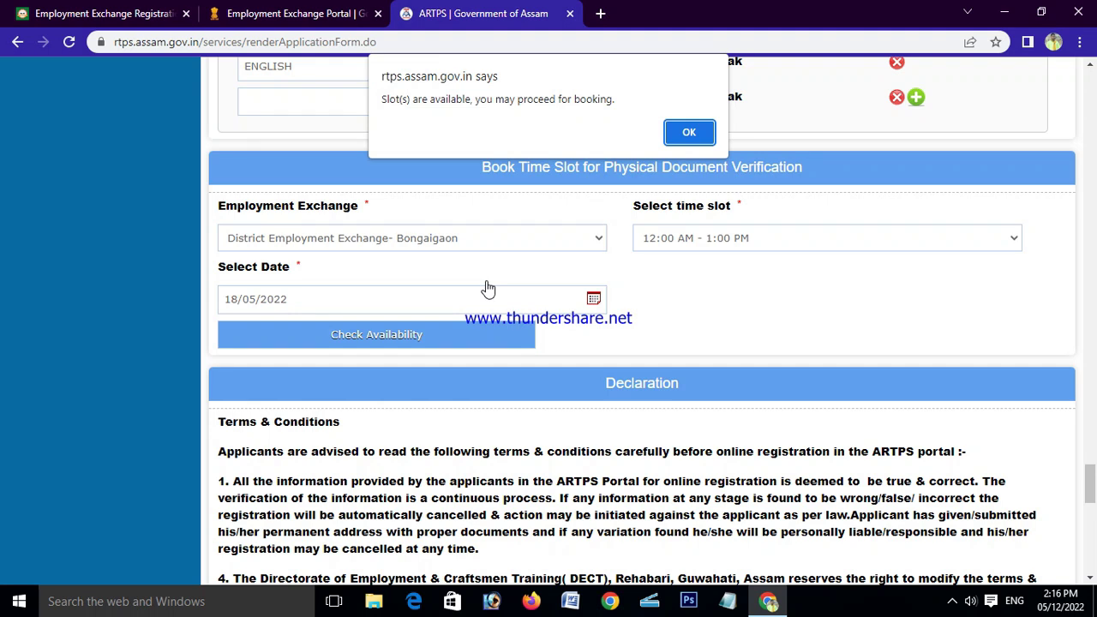
left_click(689, 131)
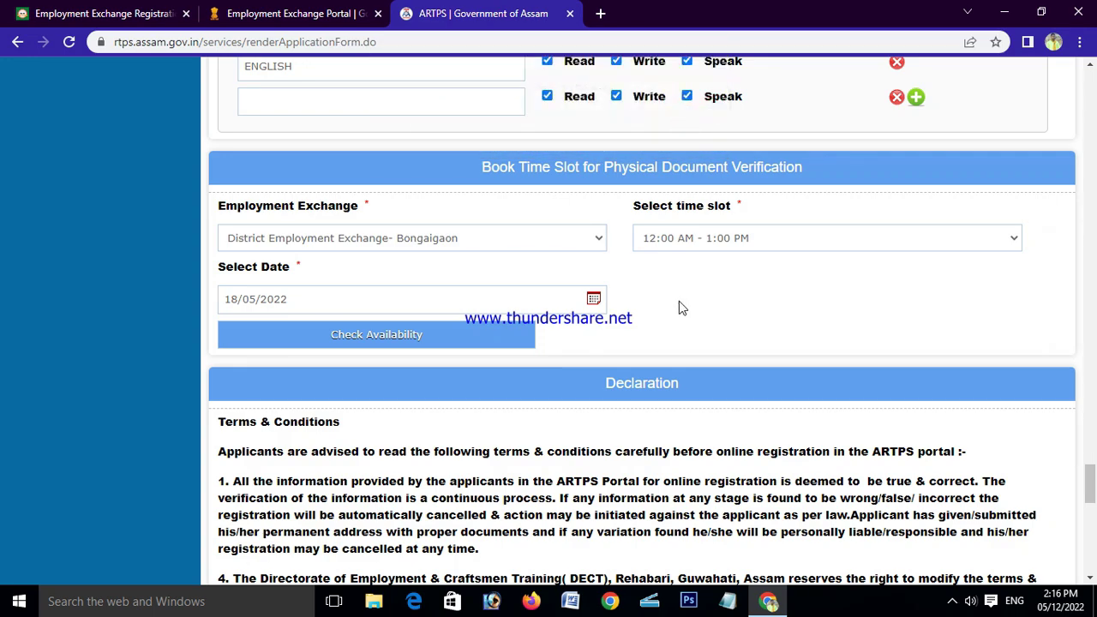
Step: Agree to abide by the terms and conditions in the form's declaration
scroll(679, 306, "down", 2)
scroll(583, 260, "down", 2)
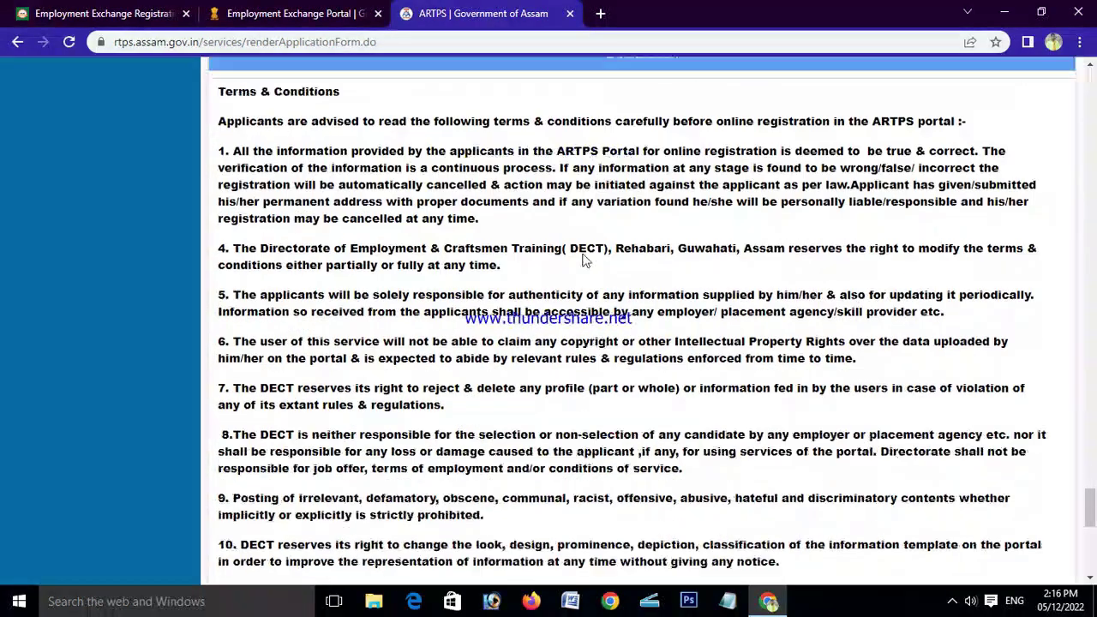
scroll(583, 260, "down", 6)
scroll(555, 292, "up", 2)
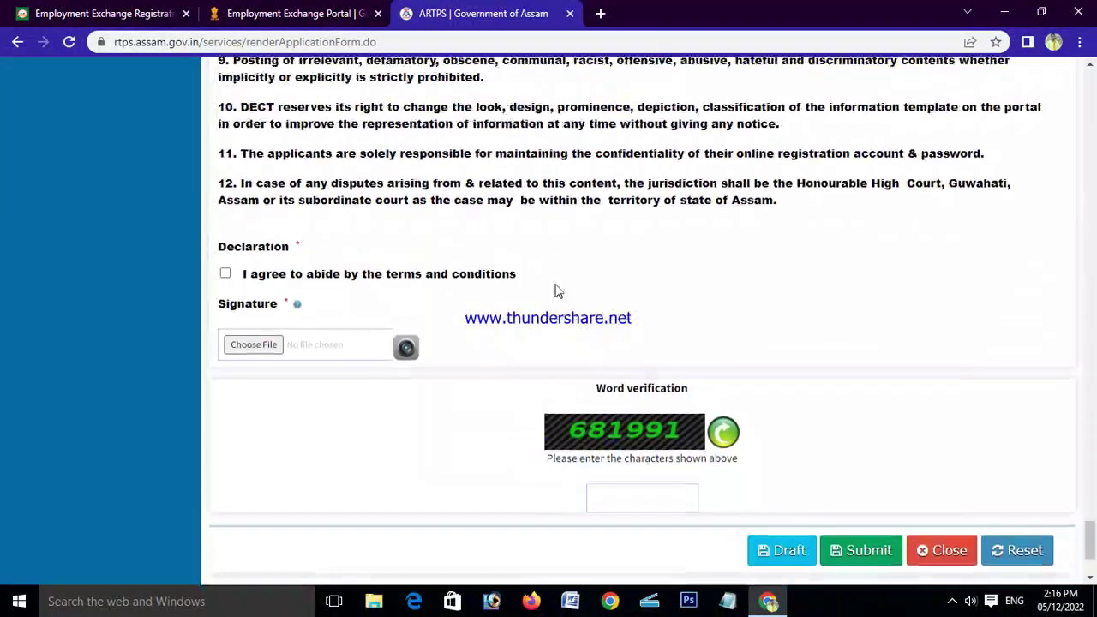
left_click(226, 274)
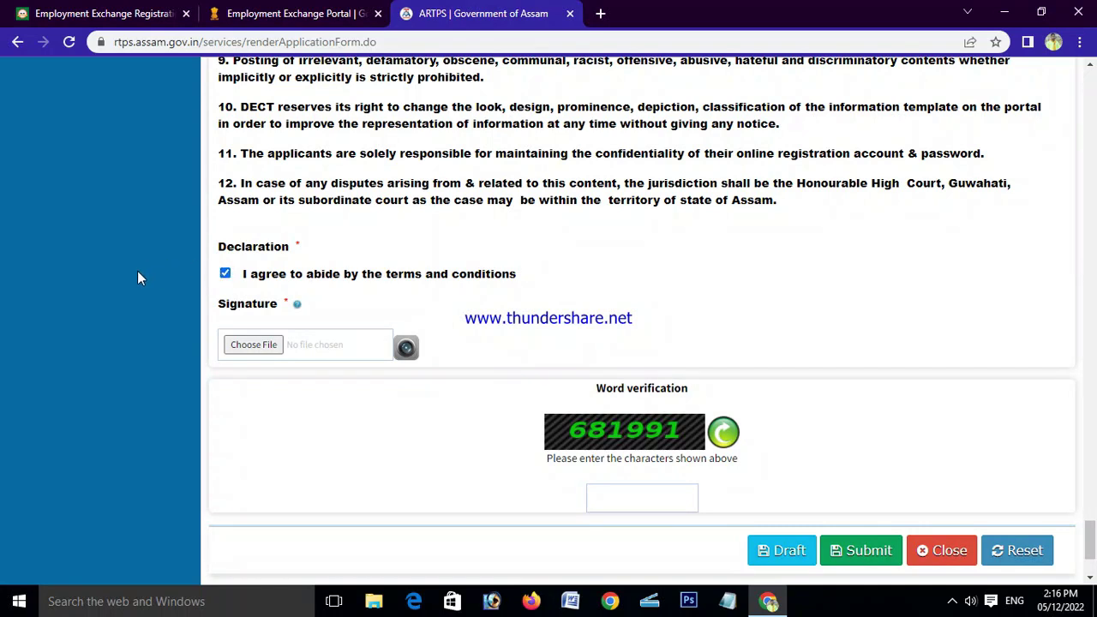